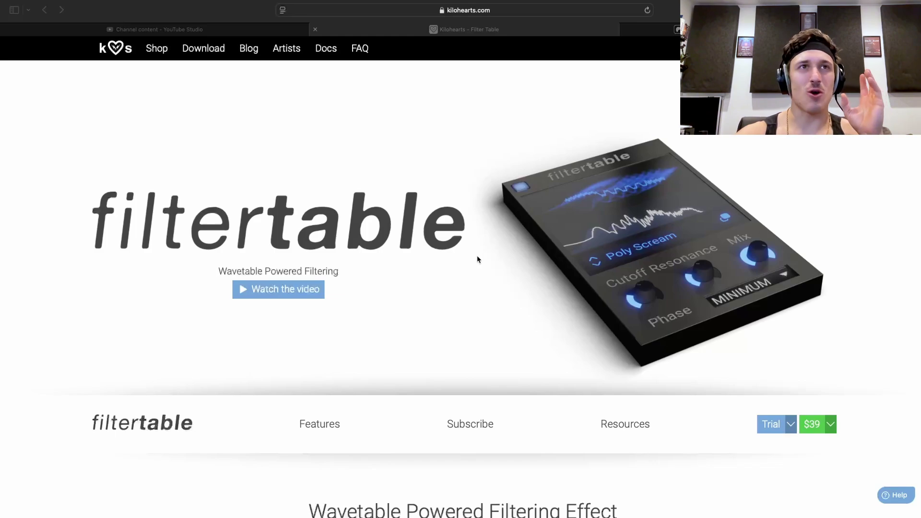
Review the Filter Table product page down to its control descriptions and phase modes.
scroll(477, 259, down, 3)
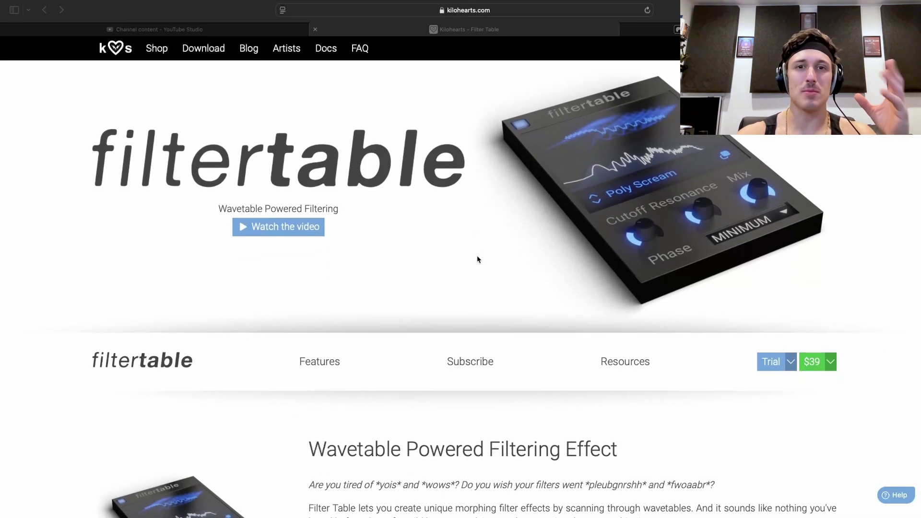
scroll(477, 260, down, 10)
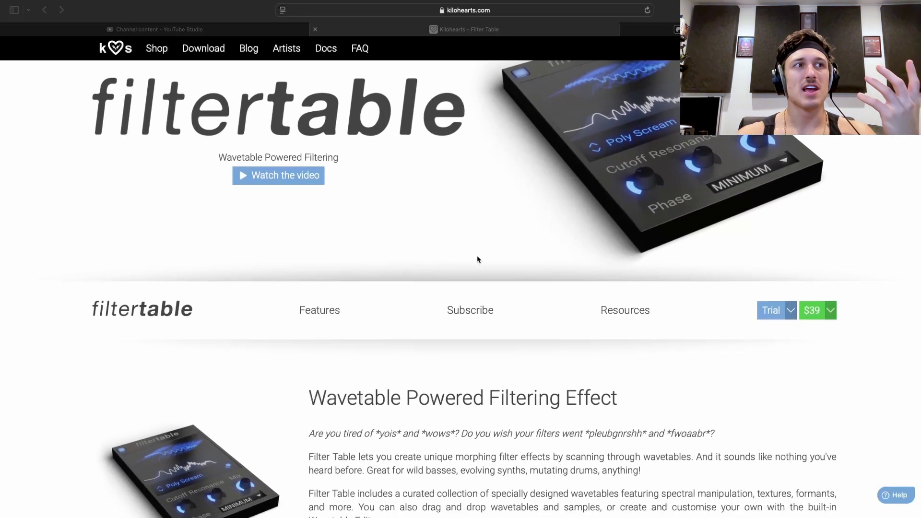
scroll(478, 260, down, 4)
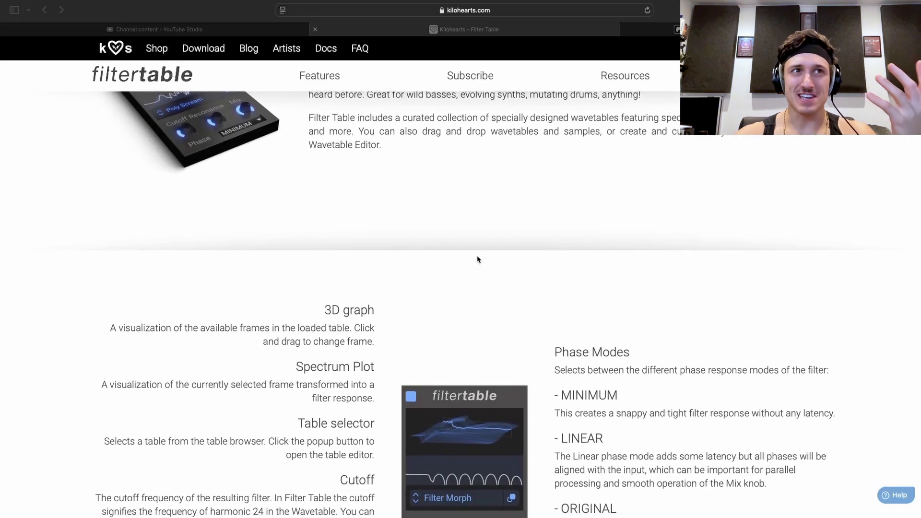
scroll(477, 259, down, 2)
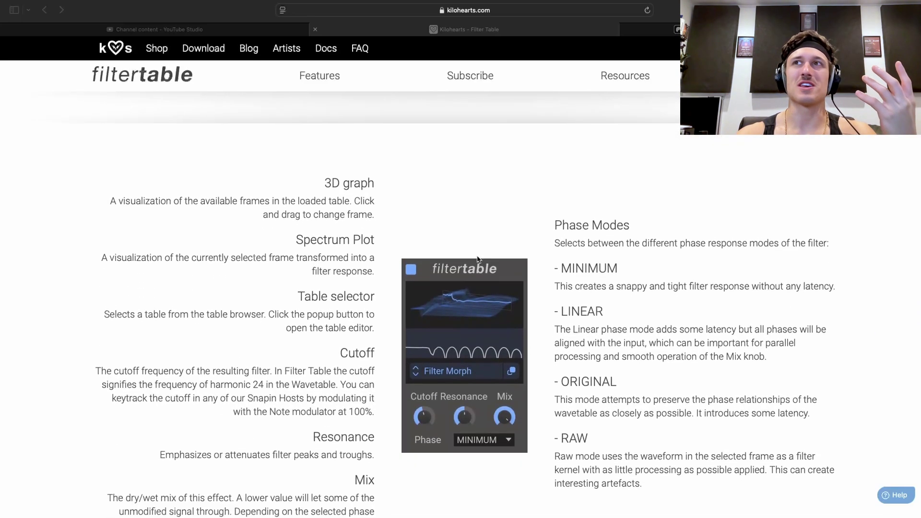
scroll(478, 260, down, 2)
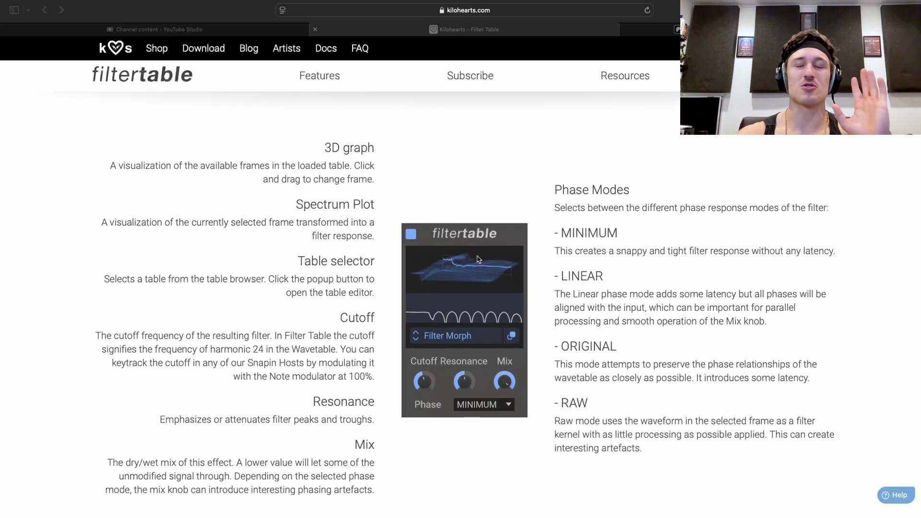
scroll(477, 260, up, 1)
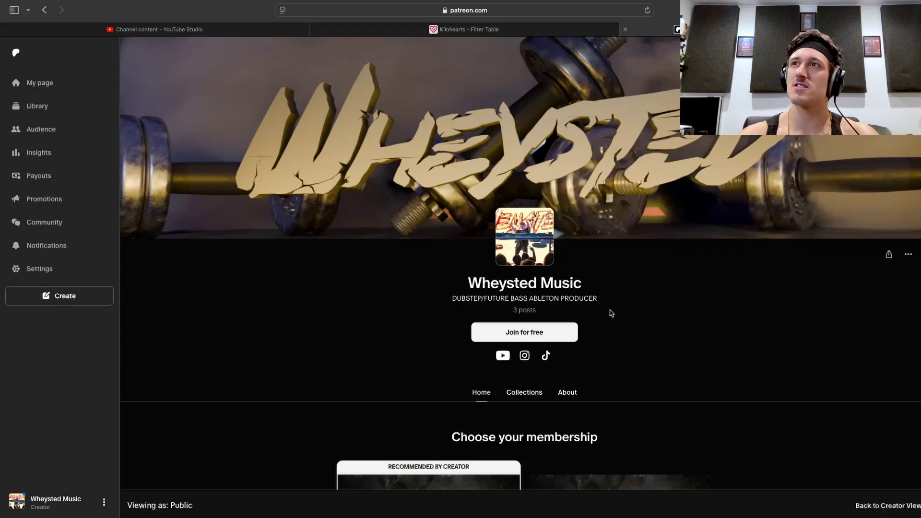
Review the Tier 1 and Tier 2 membership offers on the Patreon page.
scroll(611, 313, down, 6)
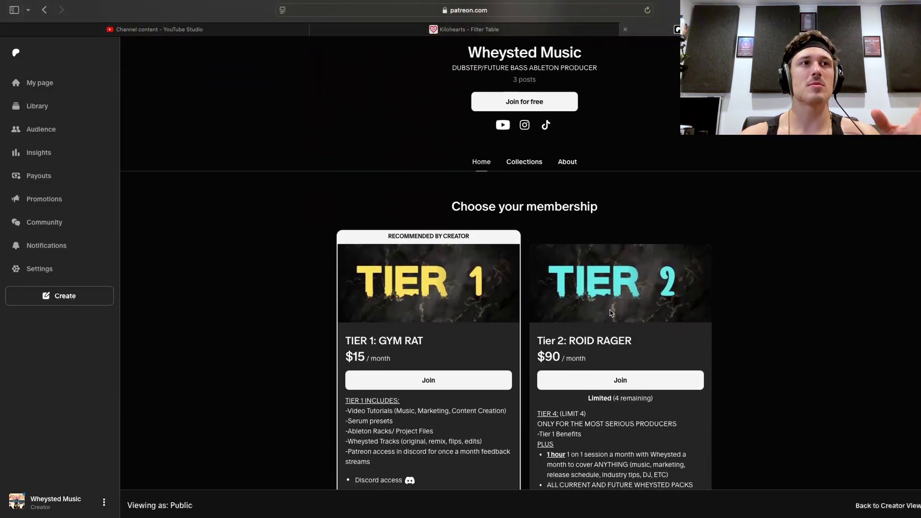
scroll(612, 313, down, 1)
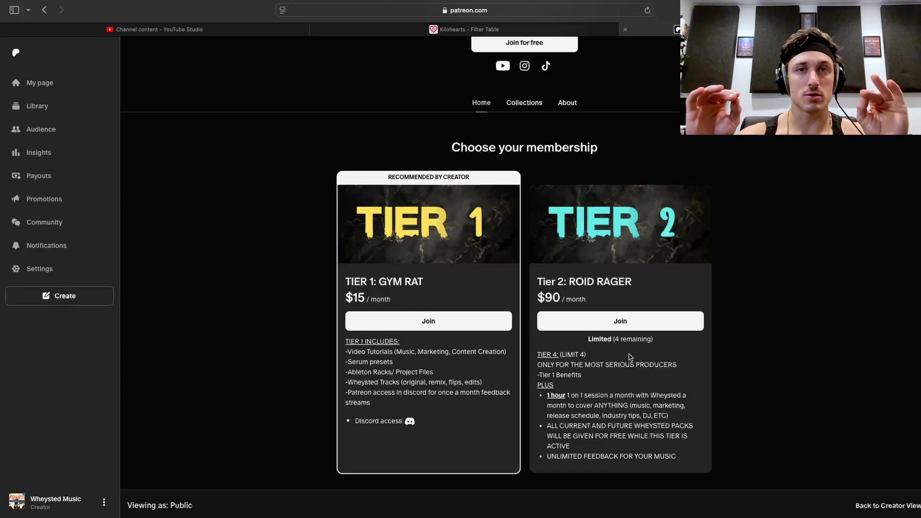
scroll(630, 357, up, 6)
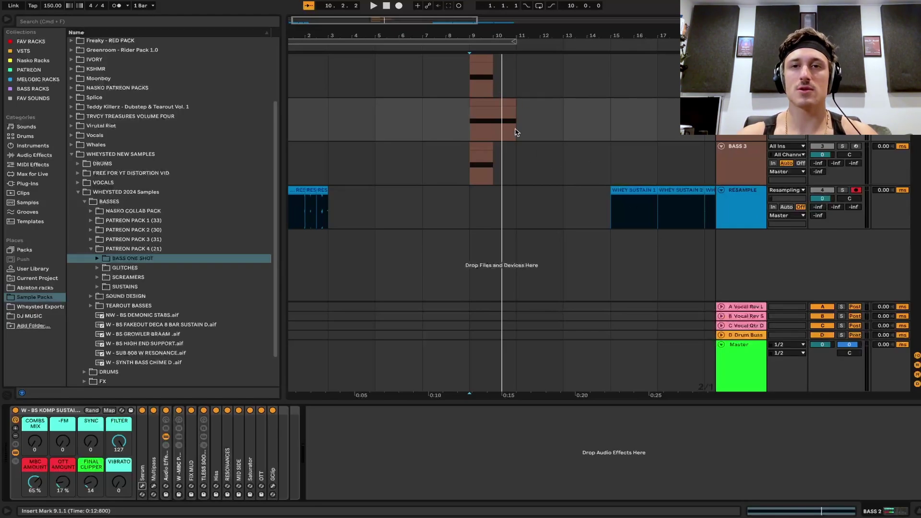
Audition the BASS 1 clip from bar 9 and compare it with Multipass bypassed.
click(475, 85)
key(space)
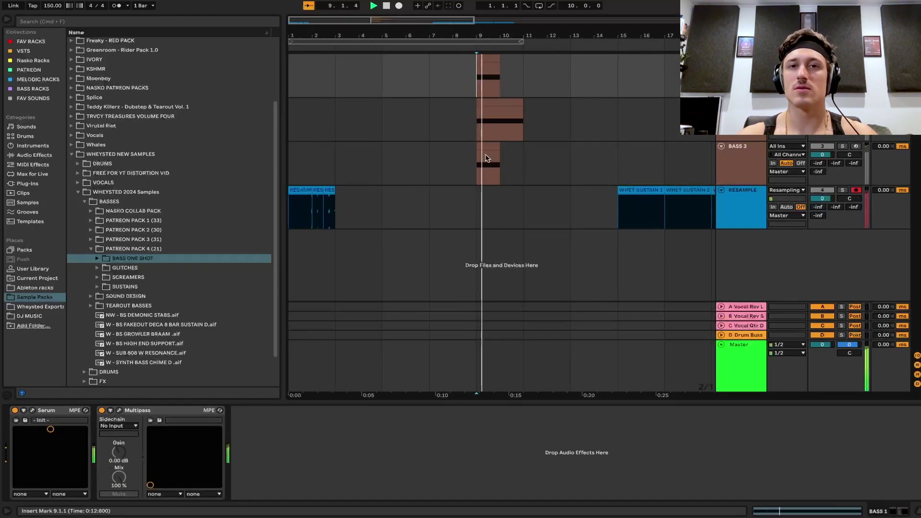
click(102, 410)
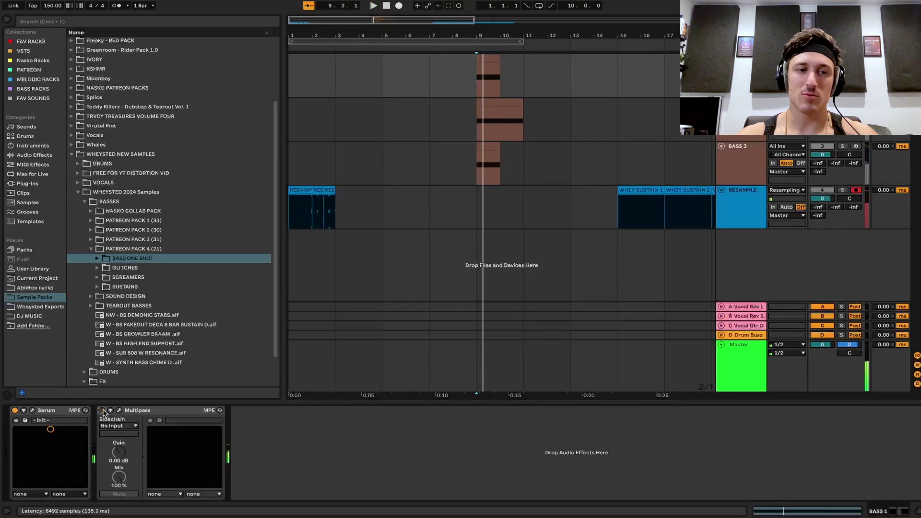
key(space)
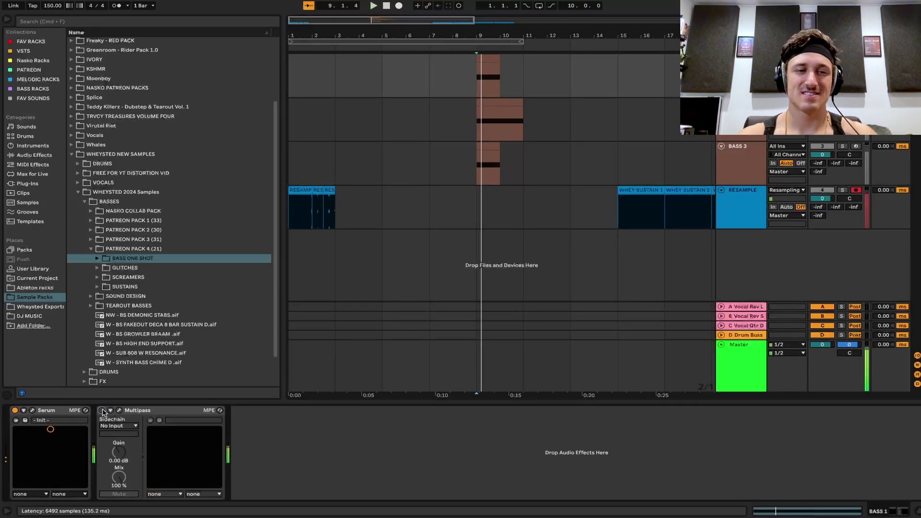
Audition the BASS 2 clip from bar 9 with Multipass and the effects after it bypassed, then re-enabled.
click(477, 120)
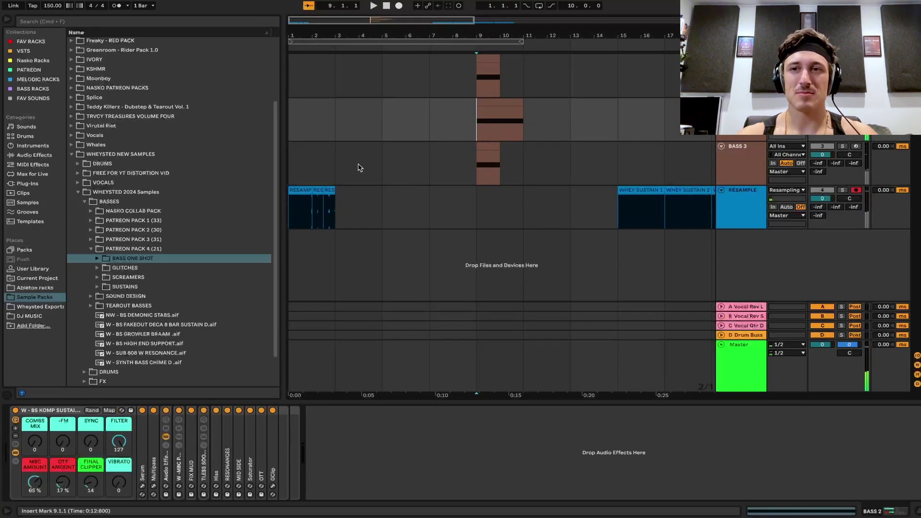
click(154, 410)
click(166, 410)
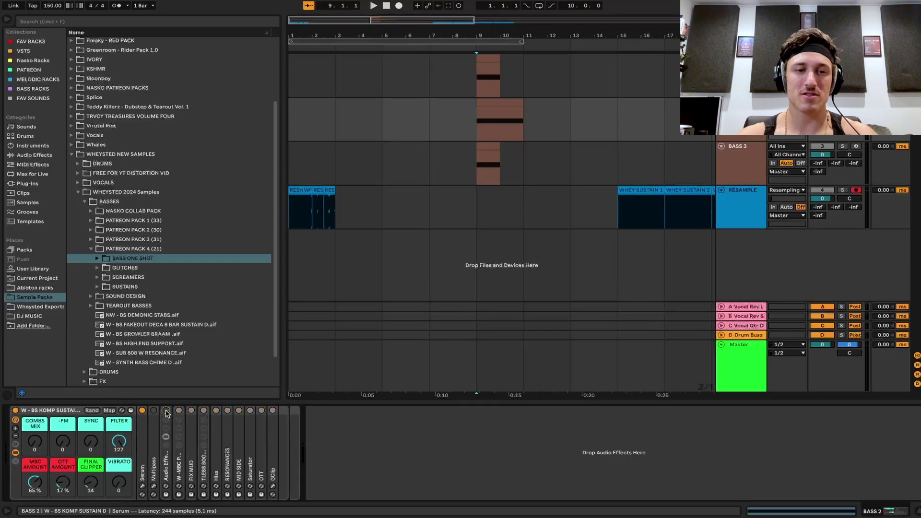
key(space)
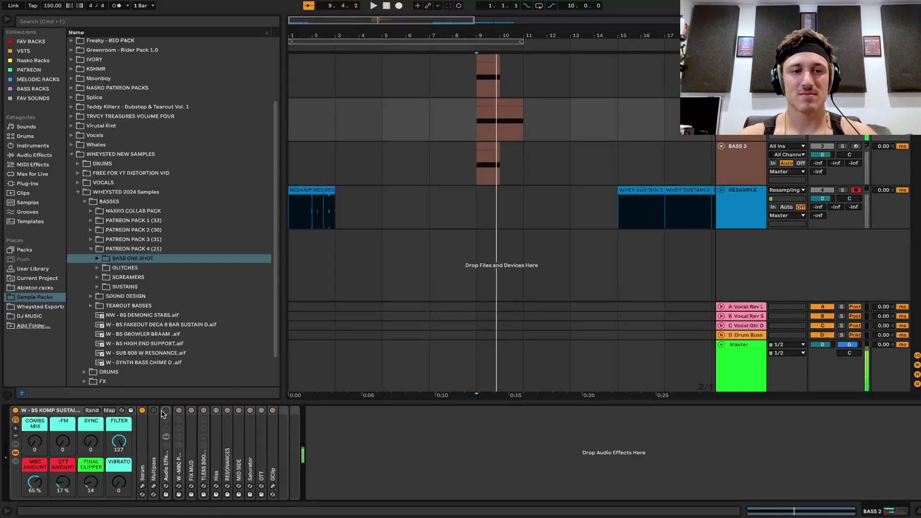
click(153, 411)
key(space)
key(space)
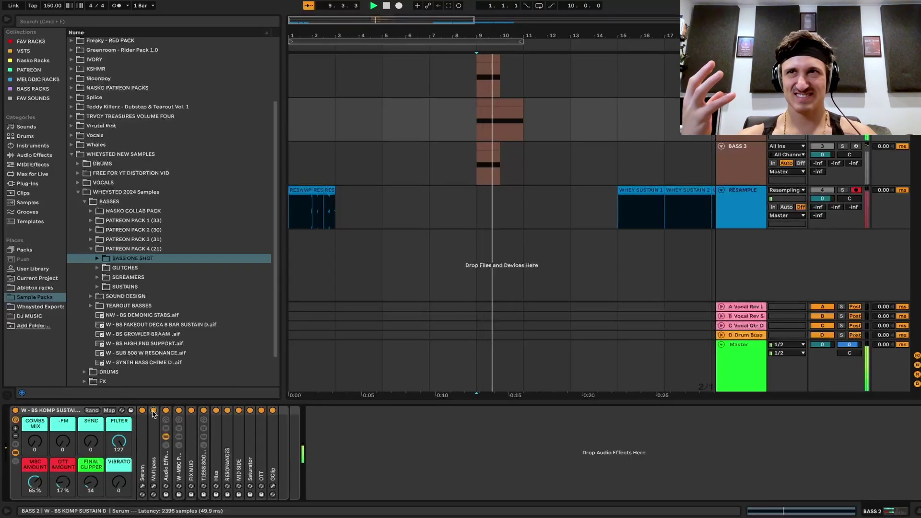
Solo BASS 3 and audition its clip from bar 9 with and without Multipass.
click(472, 162)
key(space)
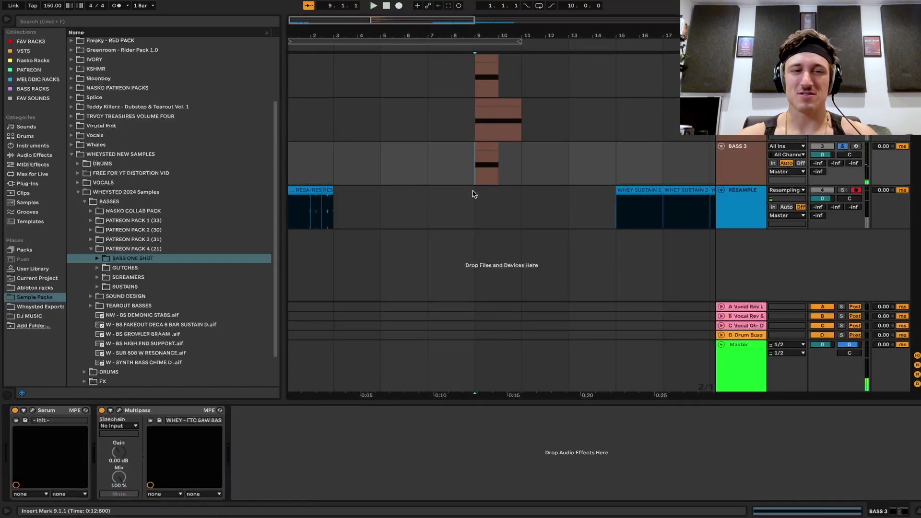
key(space)
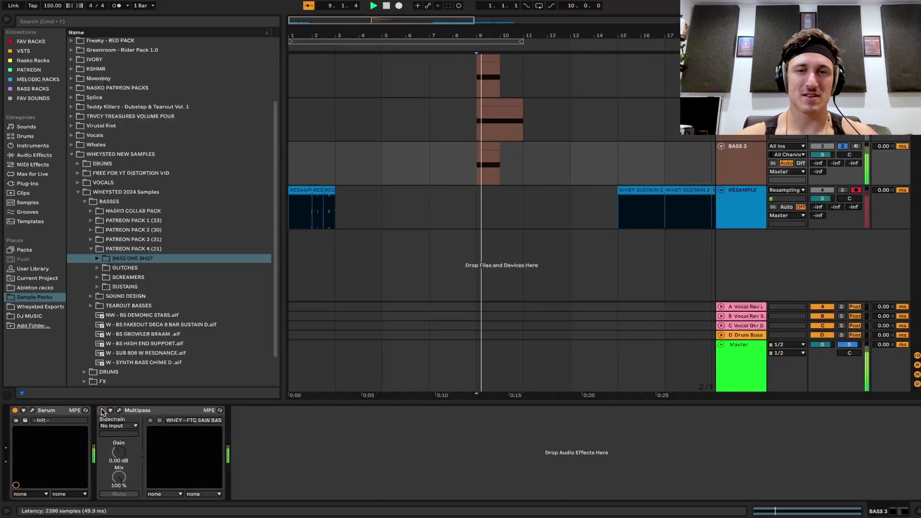
key(space)
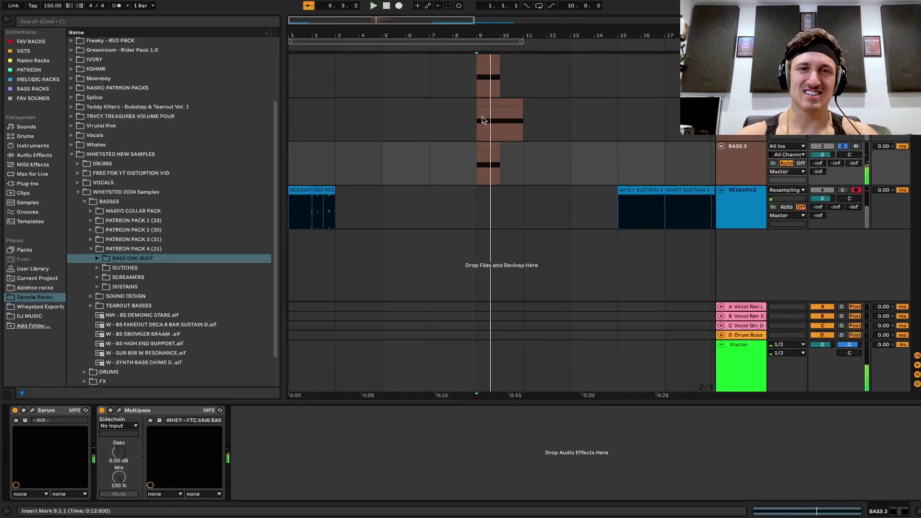
Open Serum on the BASS 2 track and examine LFO 1 and the effects rack.
key(Up)
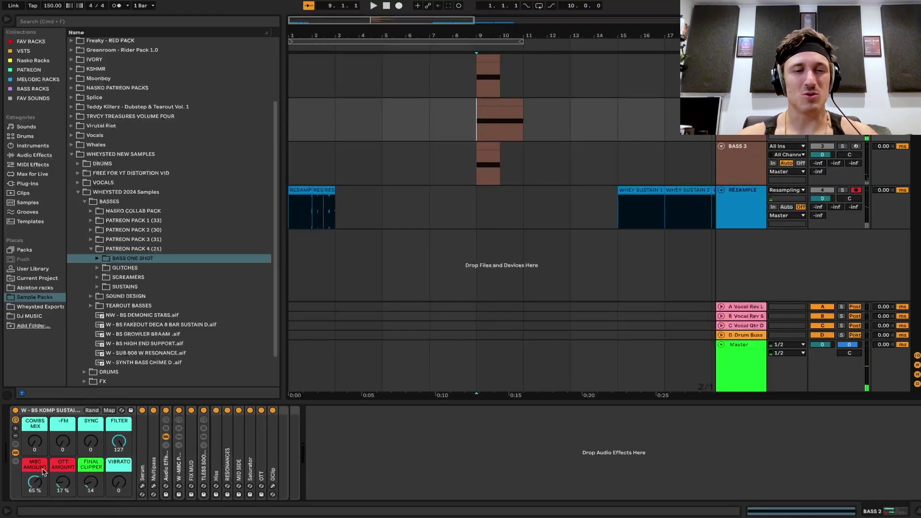
double_click(143, 470)
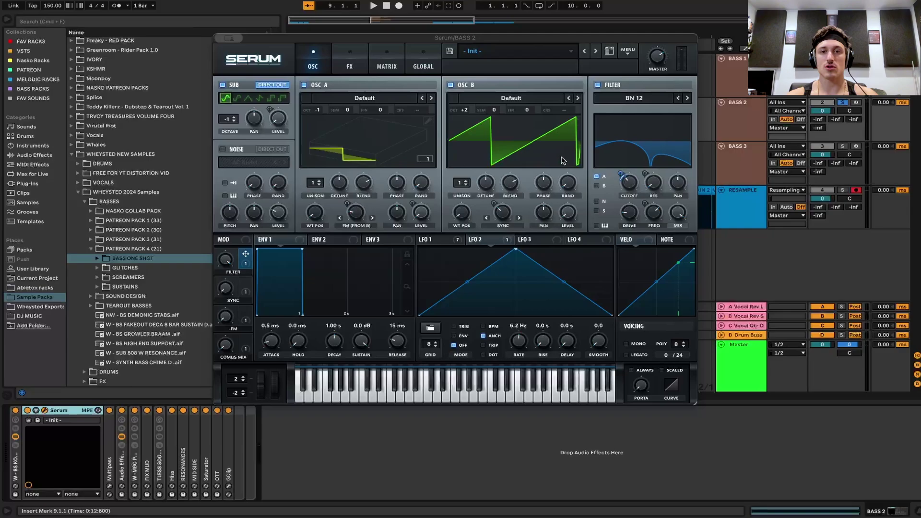
click(429, 241)
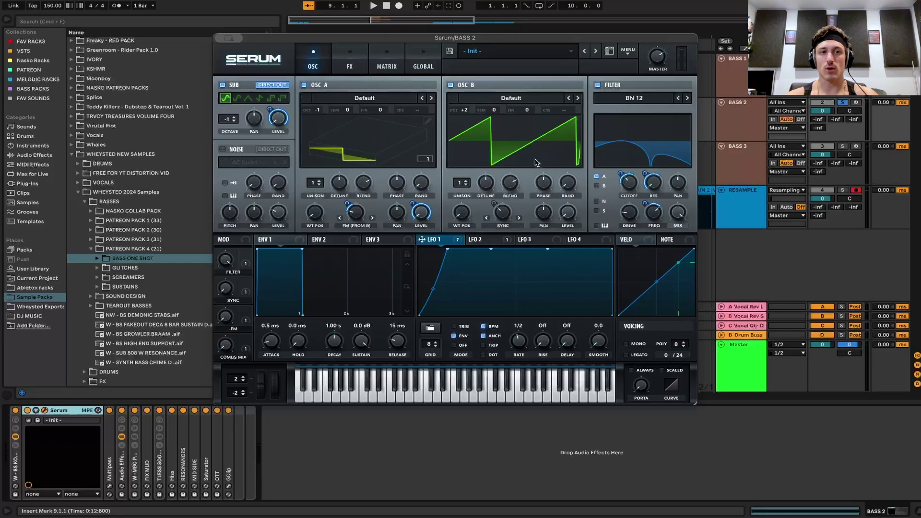
click(358, 70)
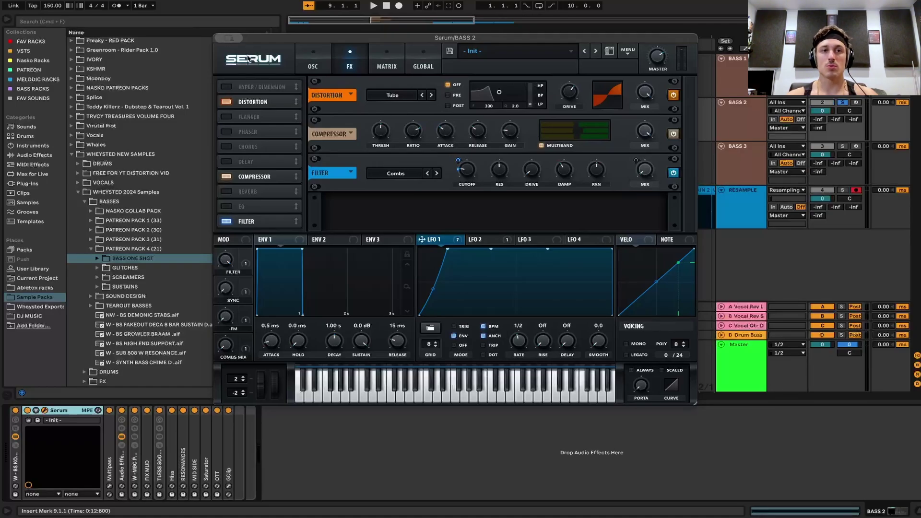
Close the Serum window and open the Multipass editor on the BASS 2 track.
click(110, 411)
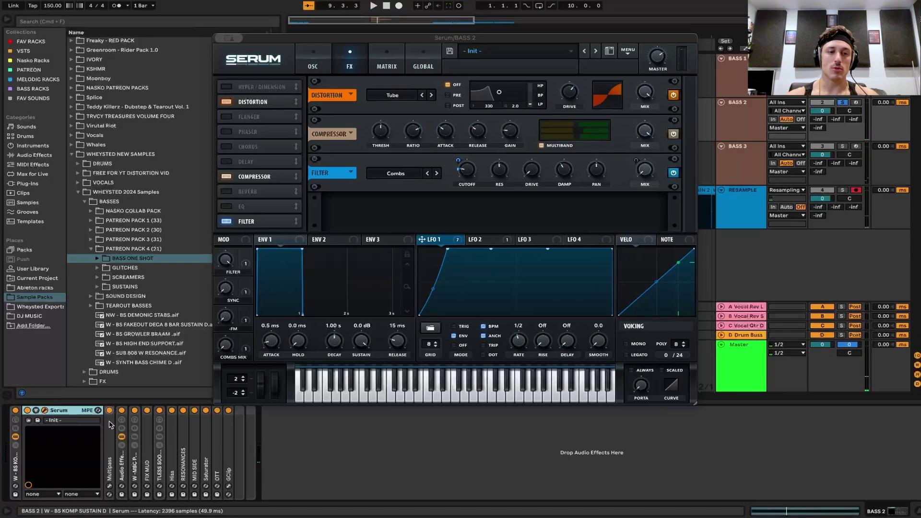
double_click(110, 426)
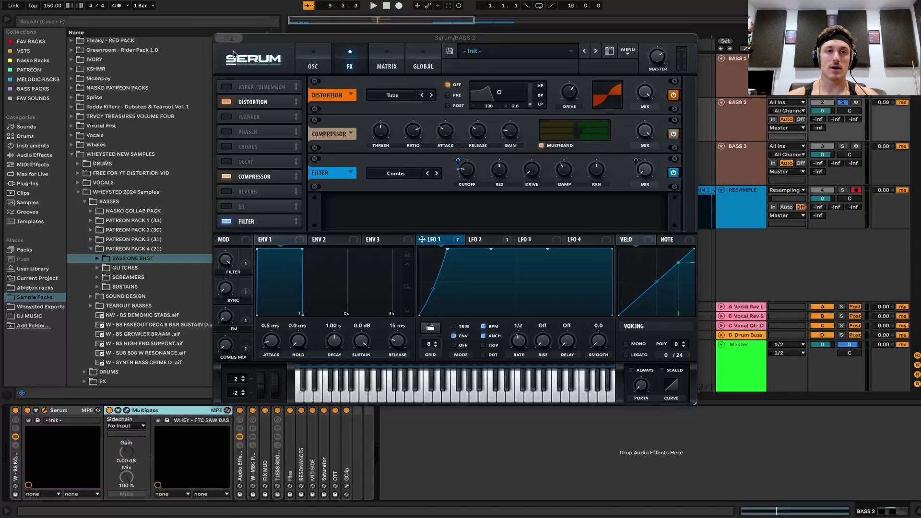
click(220, 38)
click(126, 411)
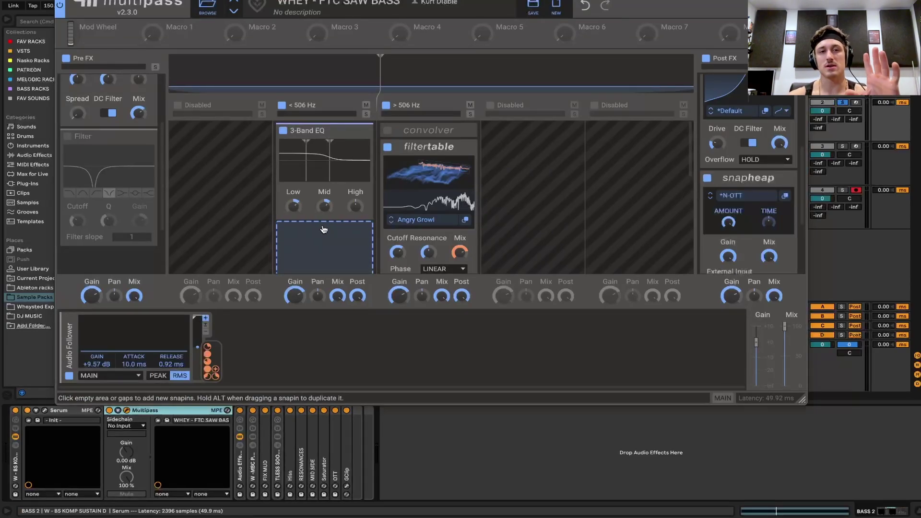
Collapse the disabled Filter module in Pre FX and nudge the crossover between the two active bands.
scroll(110, 192, up, 3)
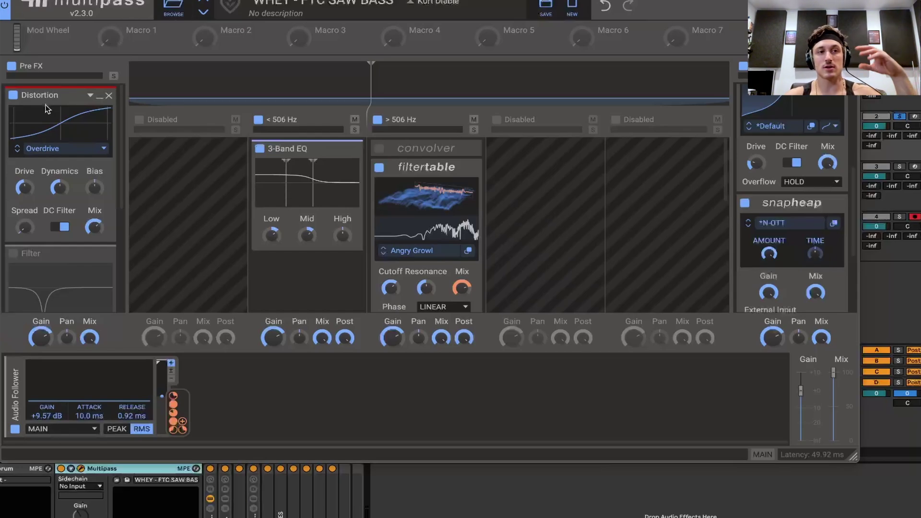
scroll(47, 109, down, 5)
scroll(46, 106, up, 5)
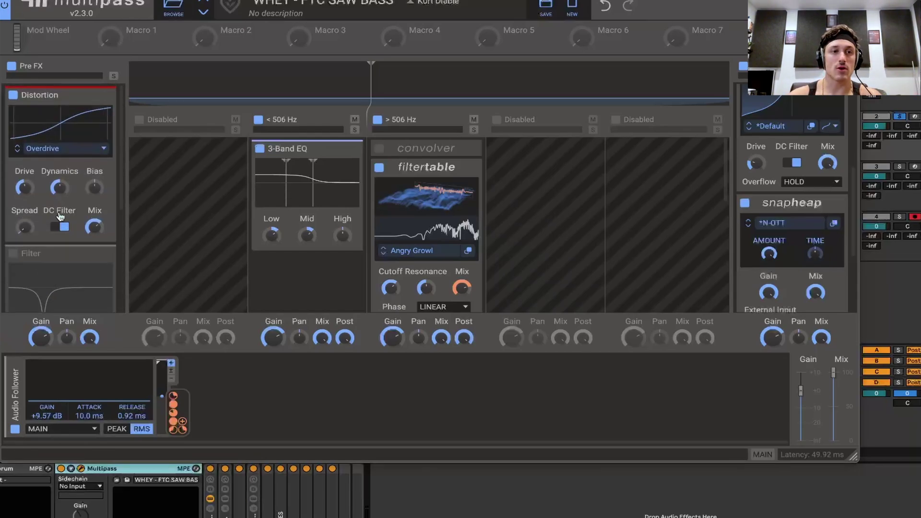
double_click(71, 260)
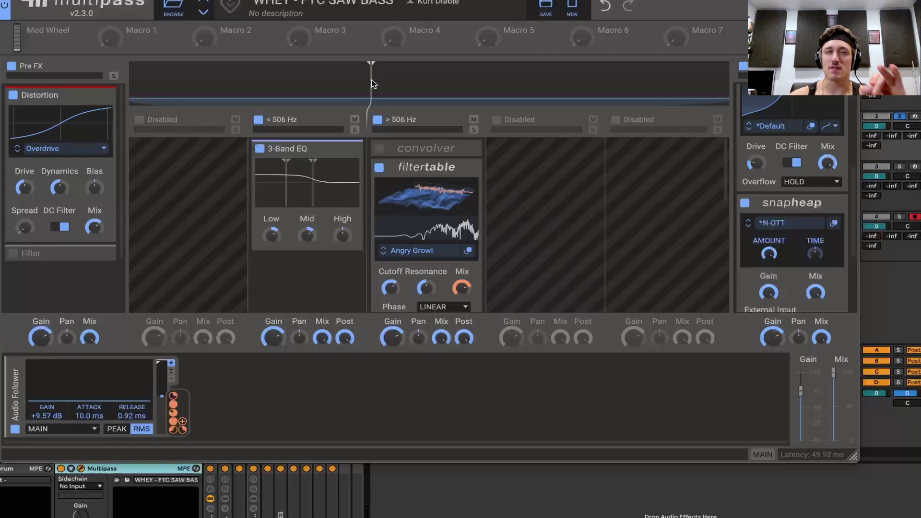
drag(372, 72, 366, 75)
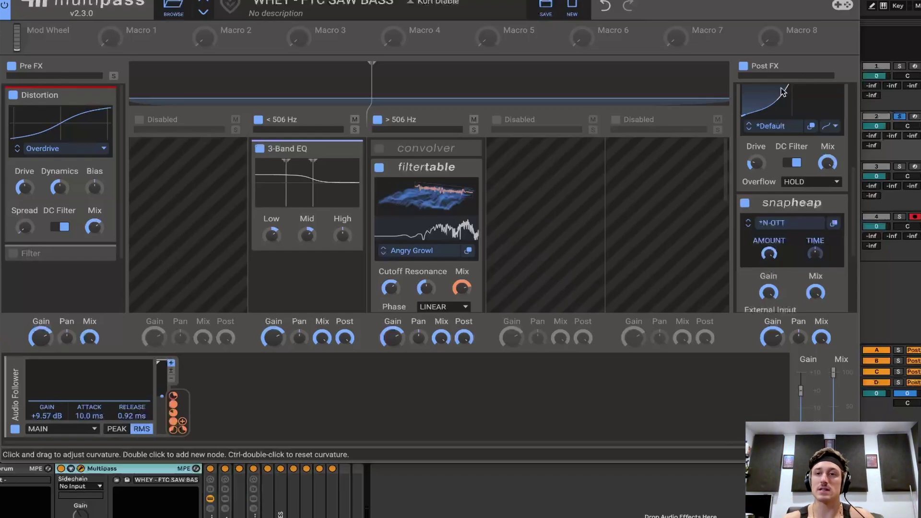
Examine the Post FX chain of Multipass, including both Snap Heap N-OTT modules and the Shaper.
scroll(782, 89, down, 3)
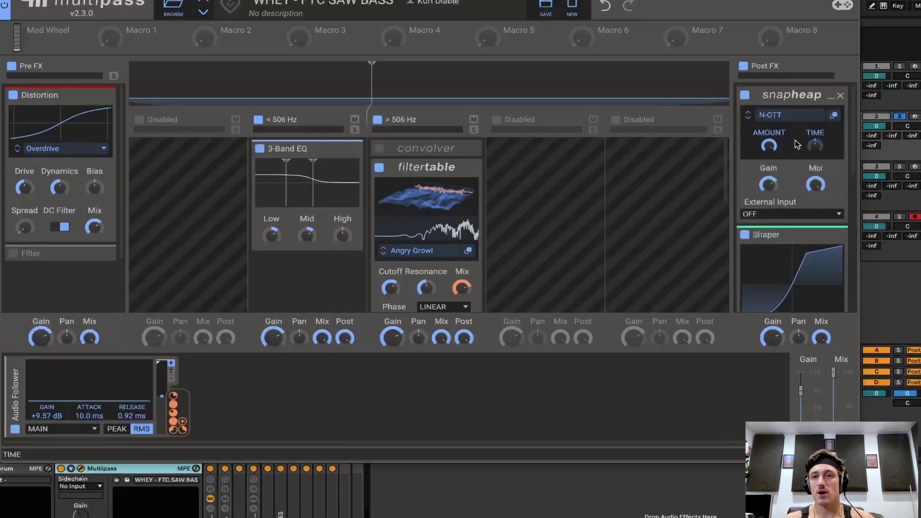
scroll(793, 198, down, 4)
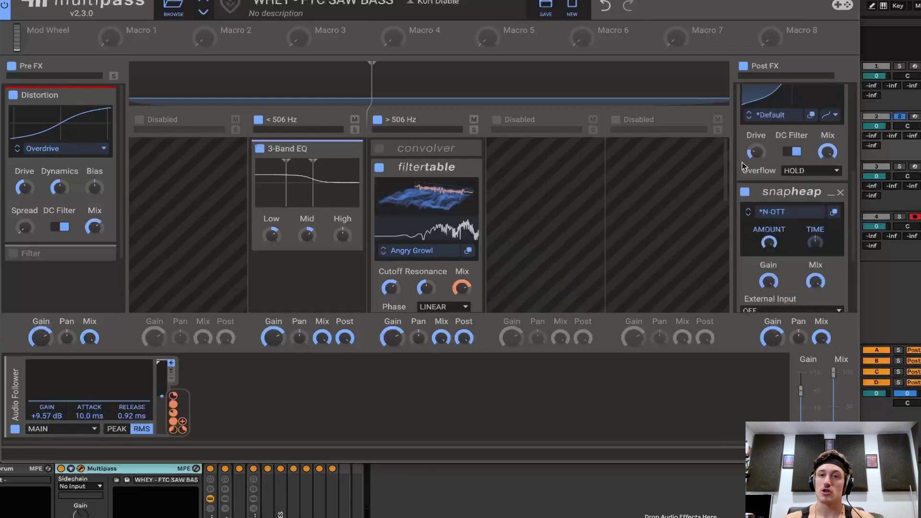
scroll(797, 139, up, 4)
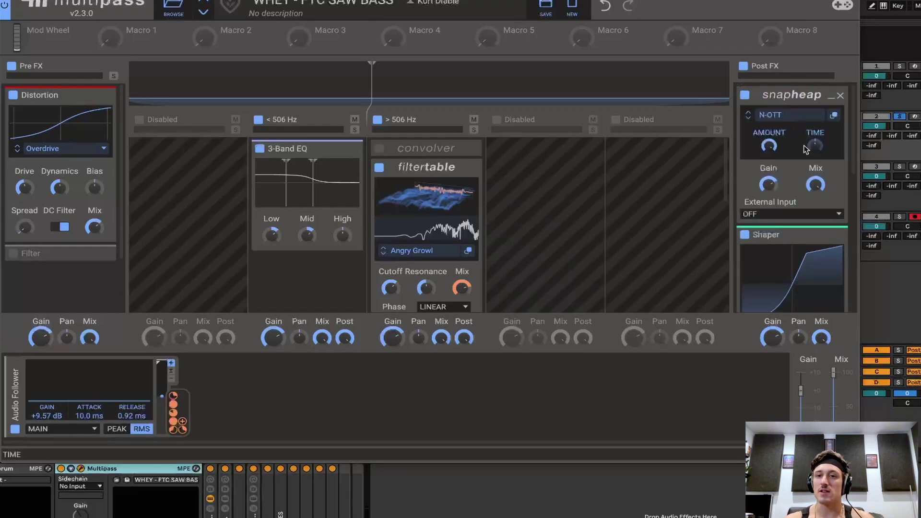
scroll(804, 145, down, 5)
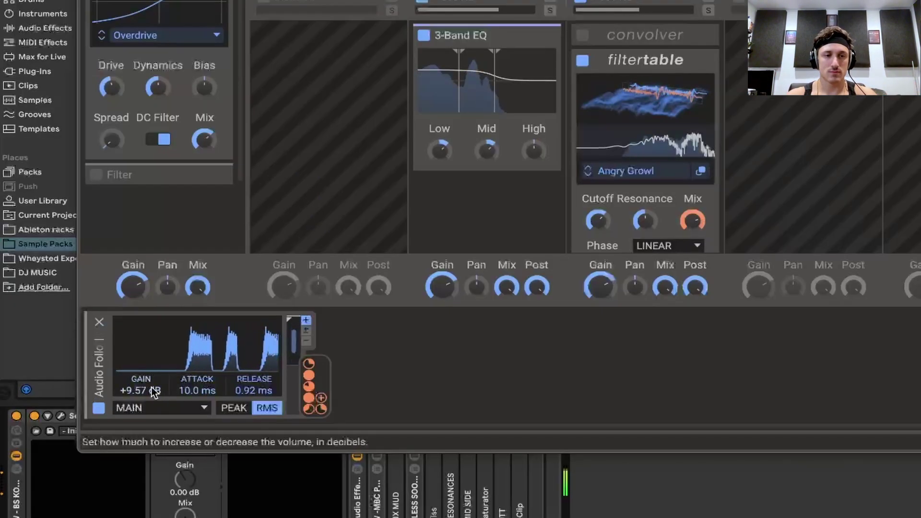
Reset the Audio Follower's gain to 0.00 dB.
double_click(100, 393)
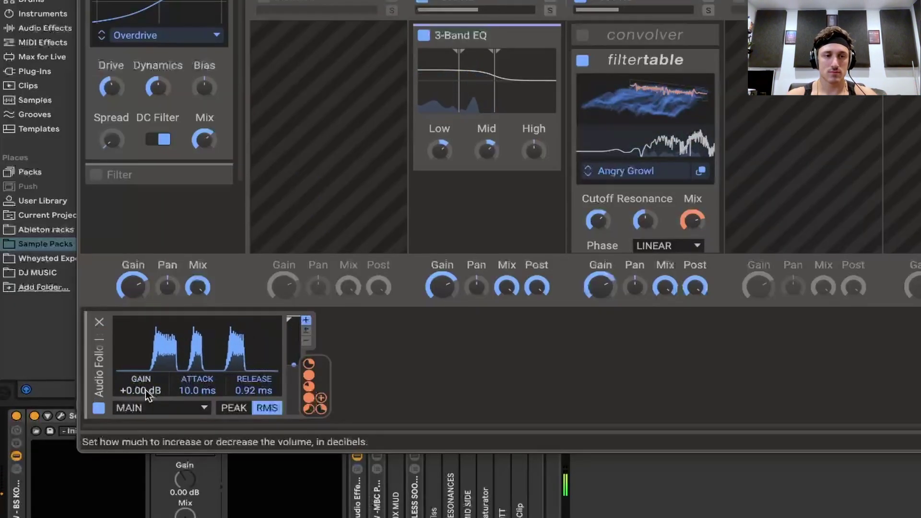
Raise the Audio Follower's gain to +9.57 dB and try different release times during playback.
drag(145, 390, 146, 338)
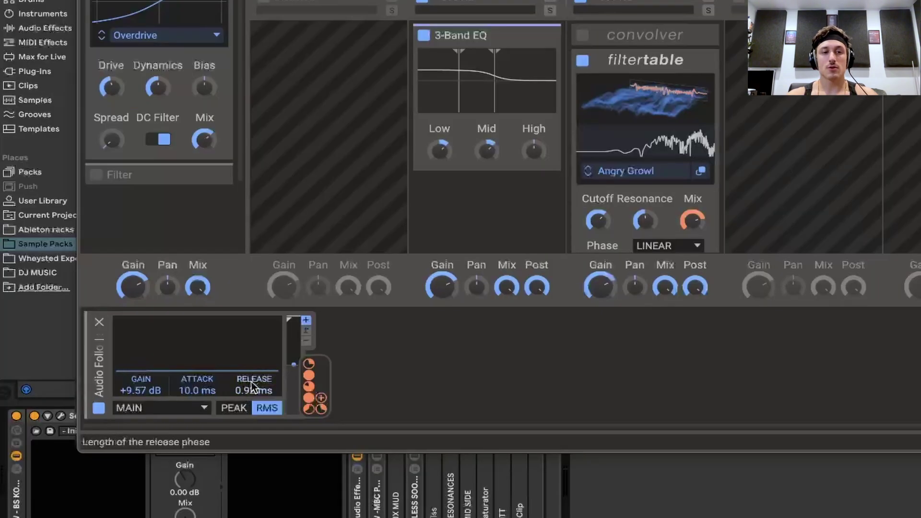
key(space)
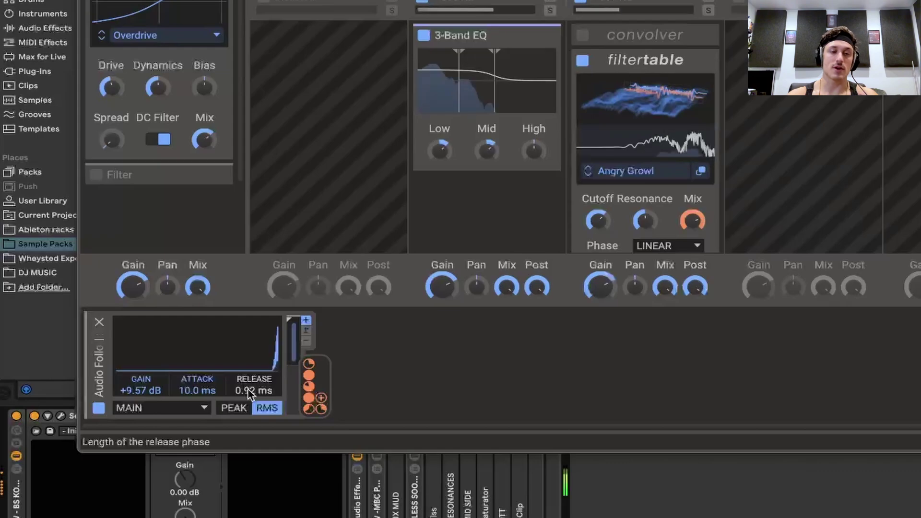
drag(249, 390, 198, 394)
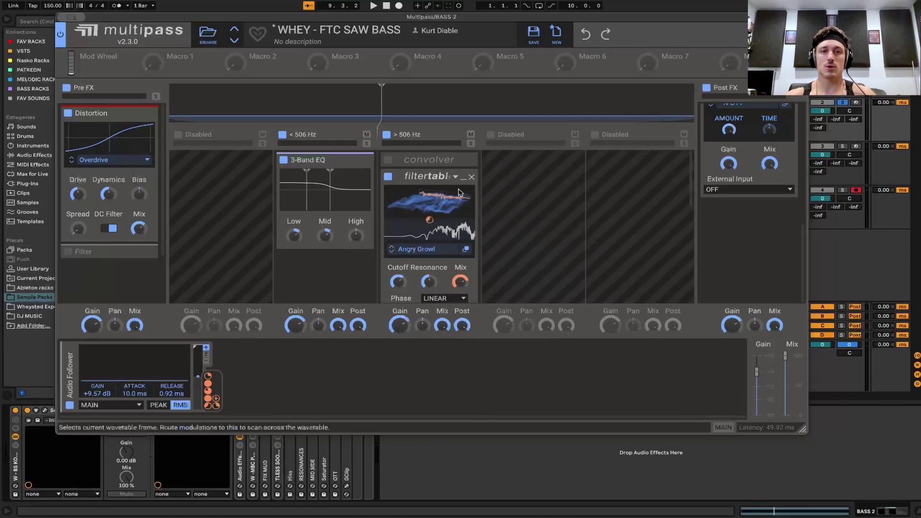
Add a new Filter Table at the end of the > 506 Hz band's effect chain.
scroll(463, 198, down, 1)
scroll(463, 198, up, 1)
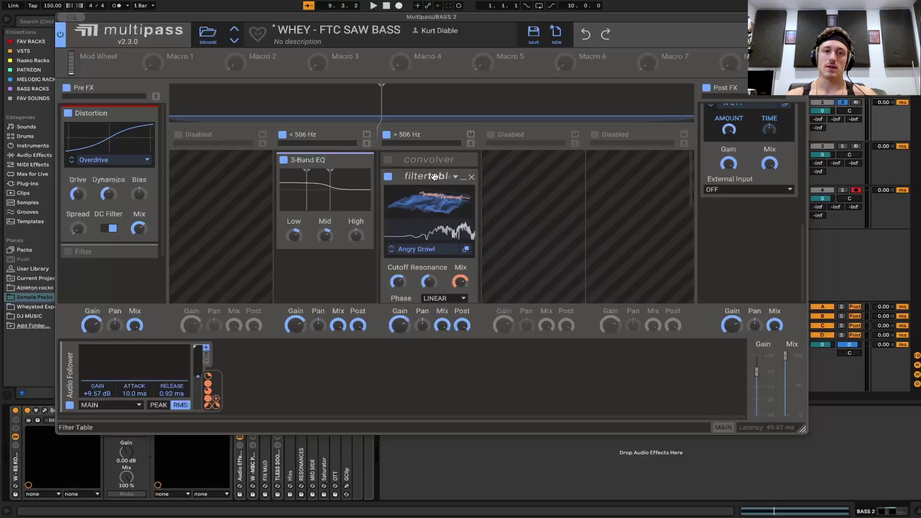
scroll(430, 178, down, 5)
click(439, 246)
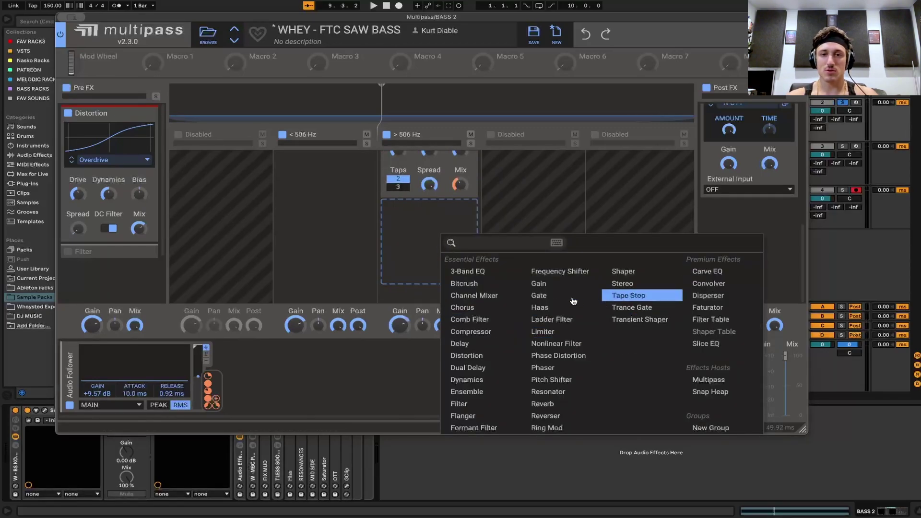
click(707, 320)
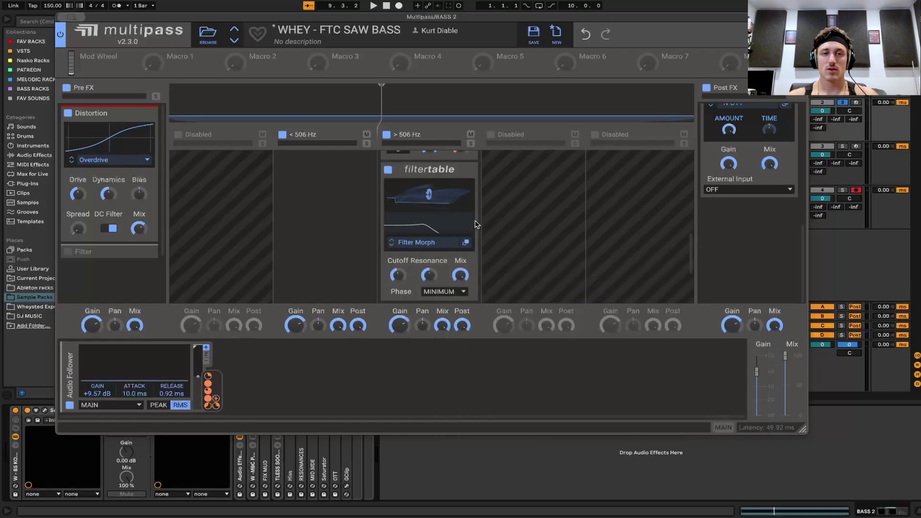
Collapse the Chorus and move the new Filter Table up the > 506 Hz chain to directly below the Convolver.
scroll(470, 223, up, 5)
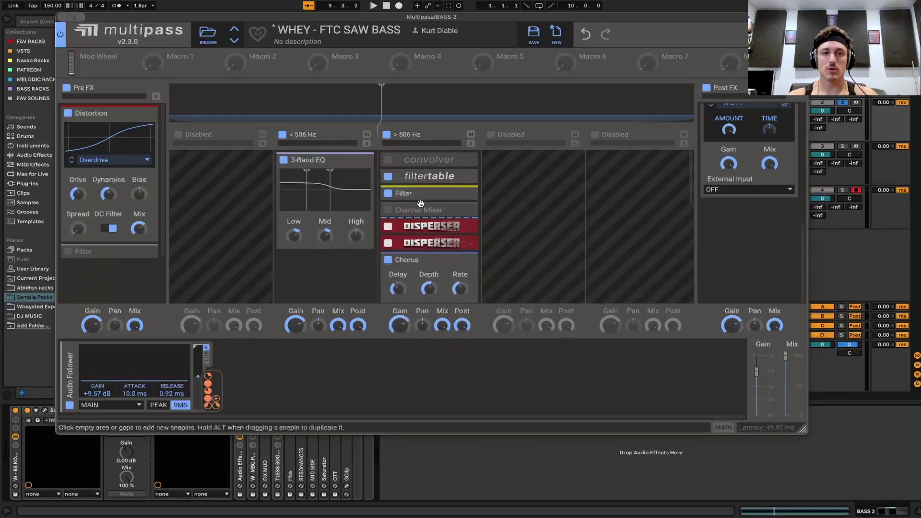
scroll(426, 204, down, 3)
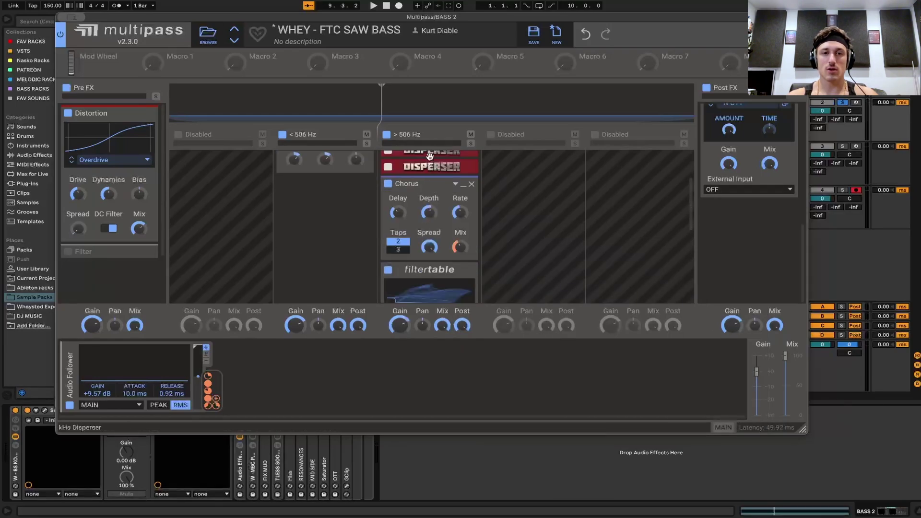
double_click(427, 183)
mouse_move(426, 199)
mouse_down()
mouse_move(435, 140)
mouse_move(422, 140)
mouse_move(425, 185)
mouse_up()
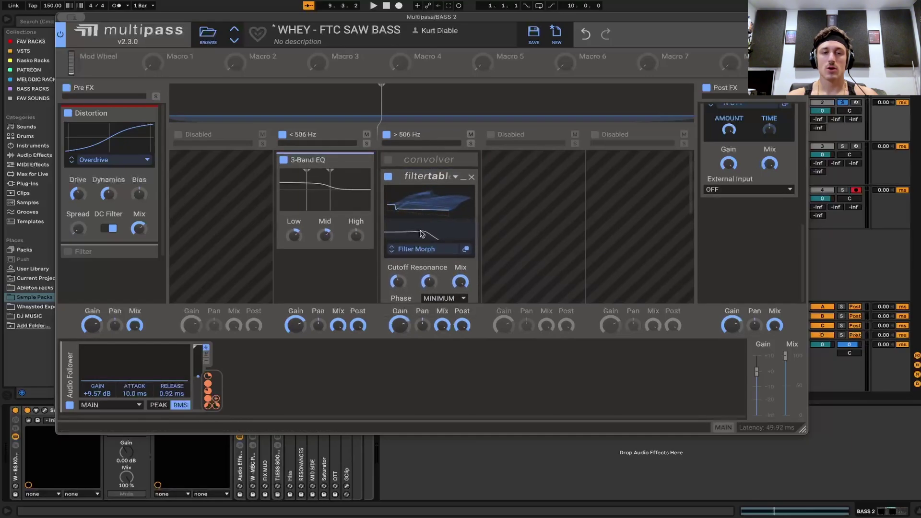
Load the Electronaut wavetable from the factory Formants filters into the new Filter Table.
click(417, 250)
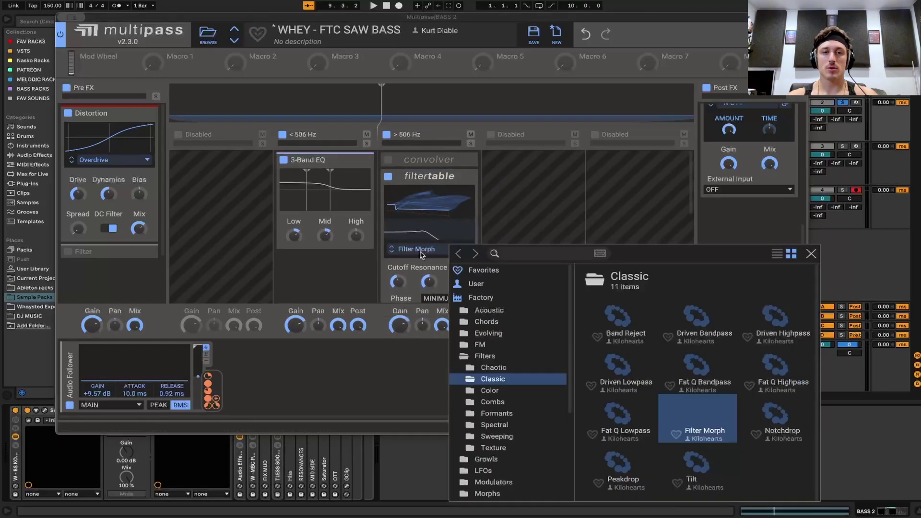
click(498, 413)
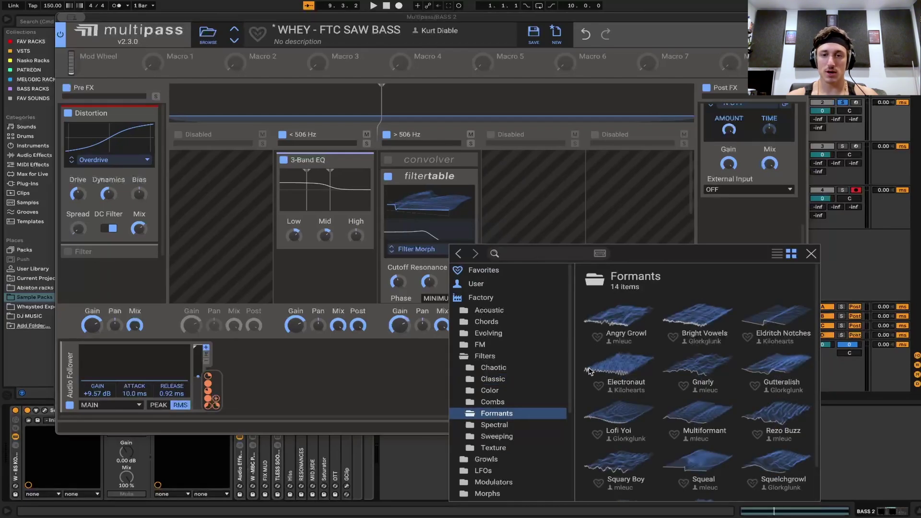
click(622, 365)
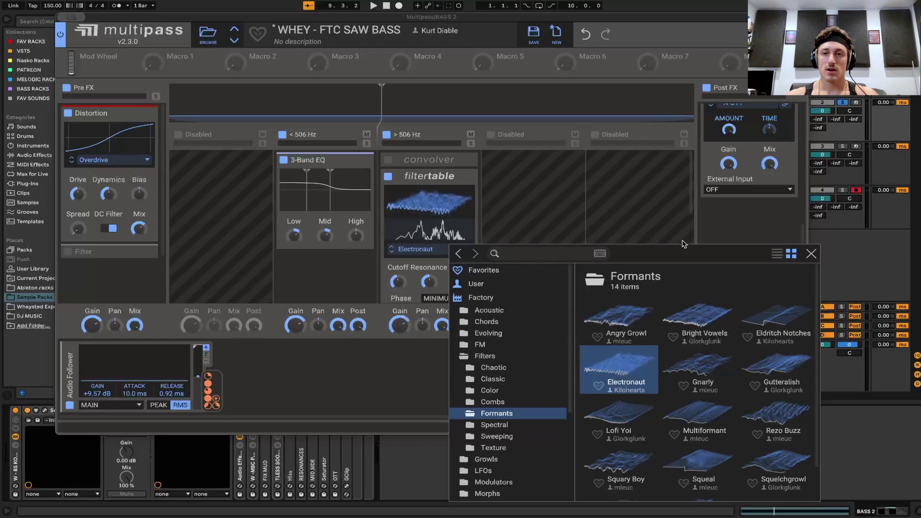
click(811, 254)
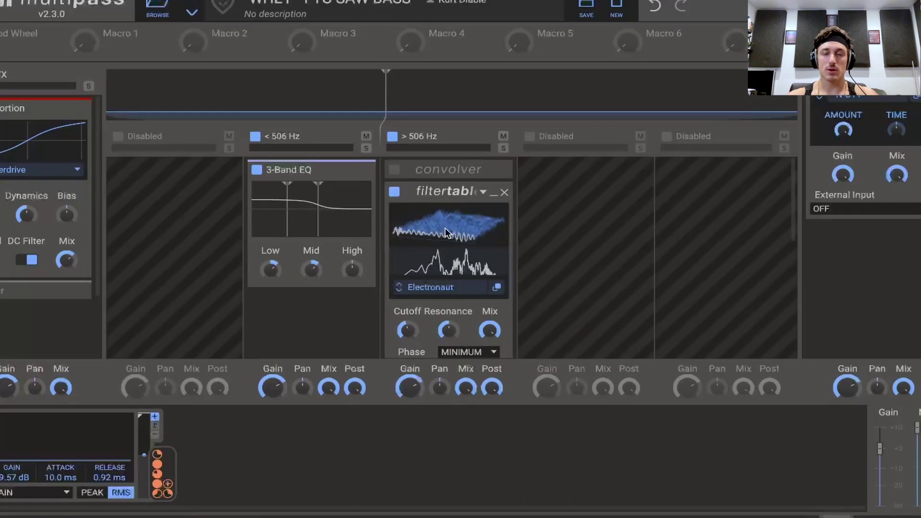
Sweep the Electronaut Filter Table's frame, cutoff and mix during playback to audition how each shapes the bass.
key(space)
mouse_move(445, 228)
mouse_down()
mouse_move(445, 177)
mouse_move(446, 230)
mouse_up()
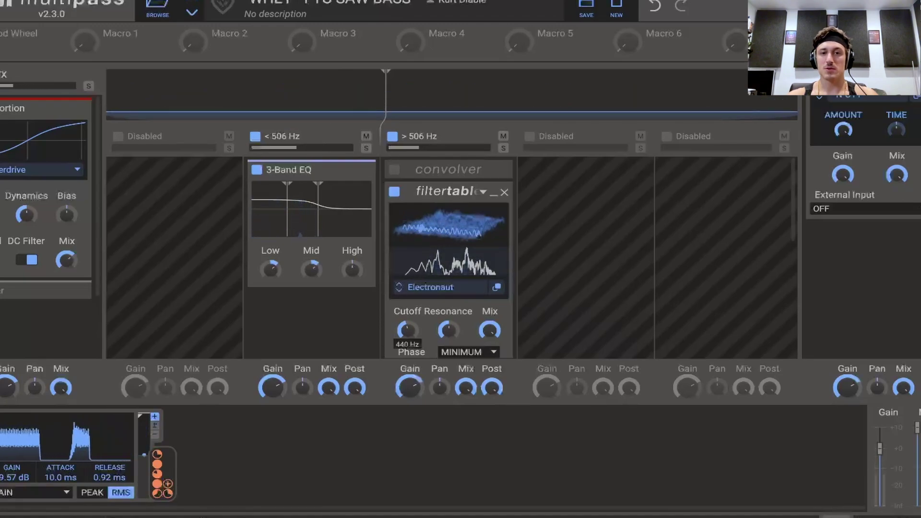
drag(406, 331, 490, 346)
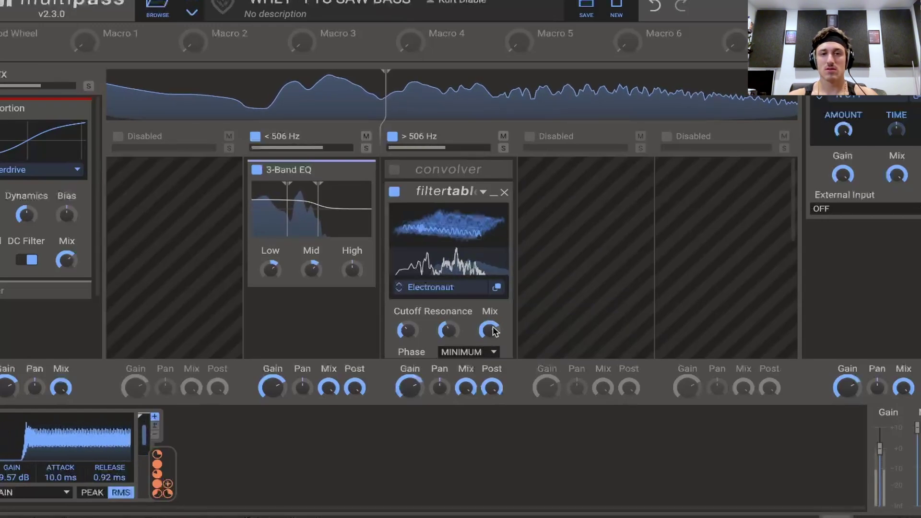
drag(406, 333, 406, 330)
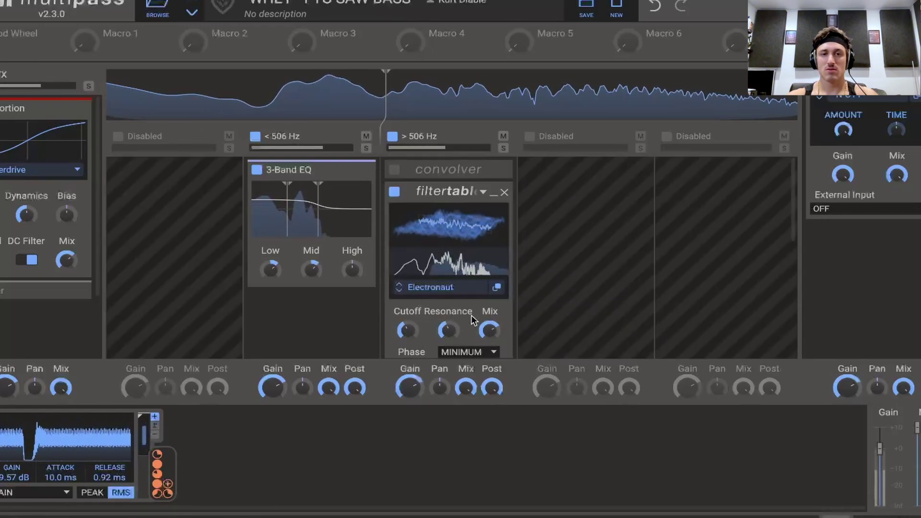
drag(490, 330, 489, 322)
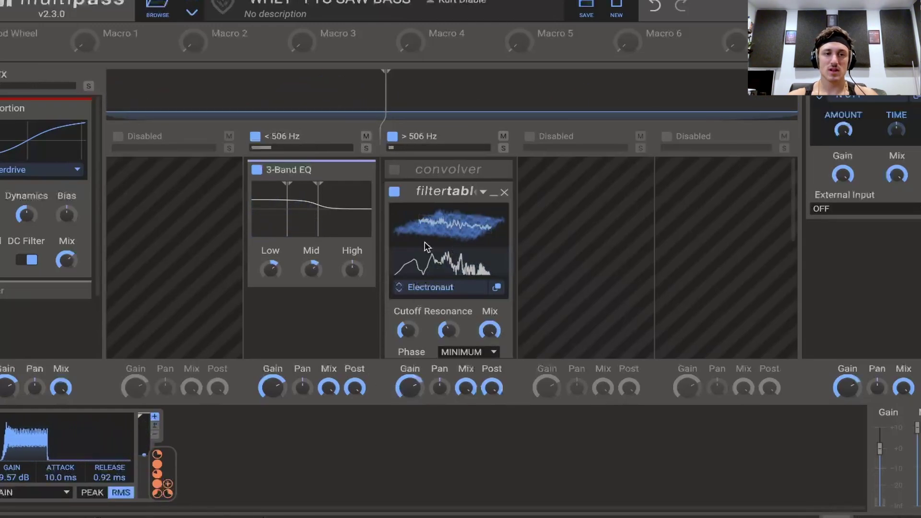
drag(459, 220, 460, 231)
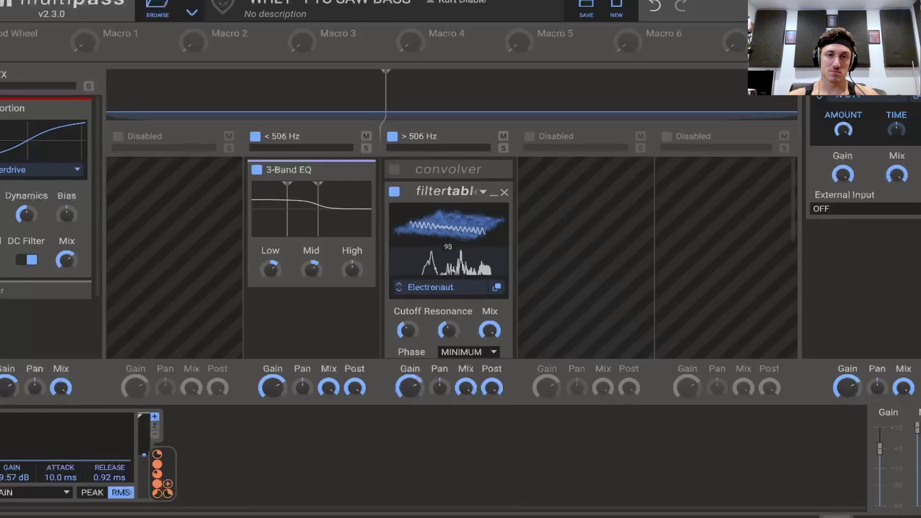
Route the Audio Follower to modulate the Electronaut Filter Table's frame and its cutoff, with the cutoff amount at +31.9 %.
drag(168, 489, 449, 259)
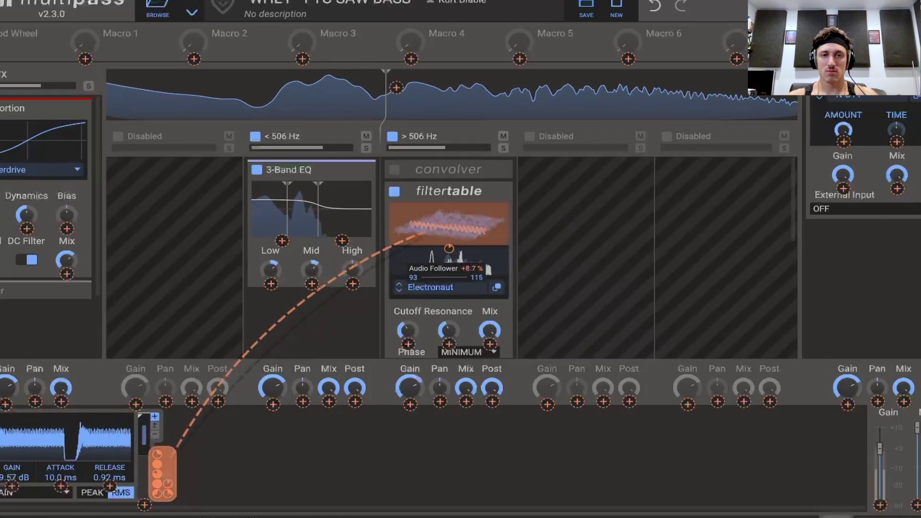
drag(449, 249, 449, 216)
click(480, 207)
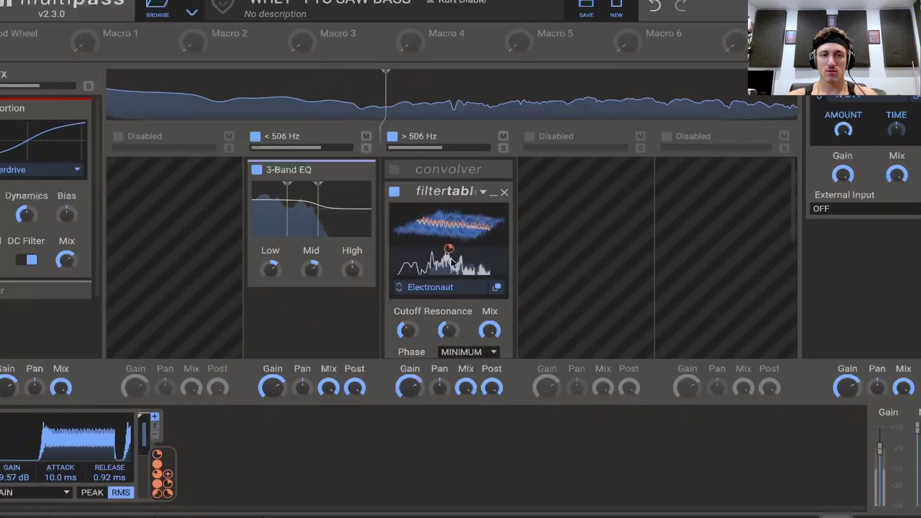
drag(166, 477, 407, 331)
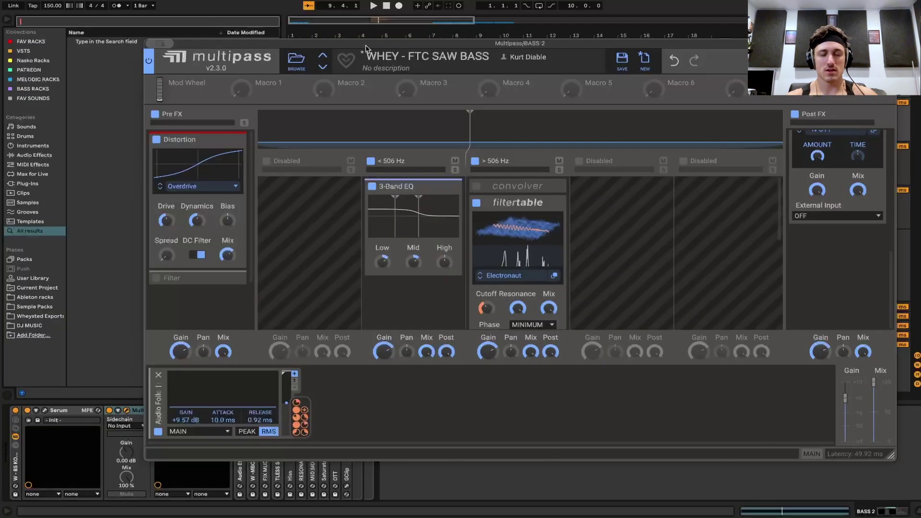
Search the browser for snare, load an Aweminus Avant sample into the Filter Table and close the Filter Table Editor.
text(snare)
click(118, 156)
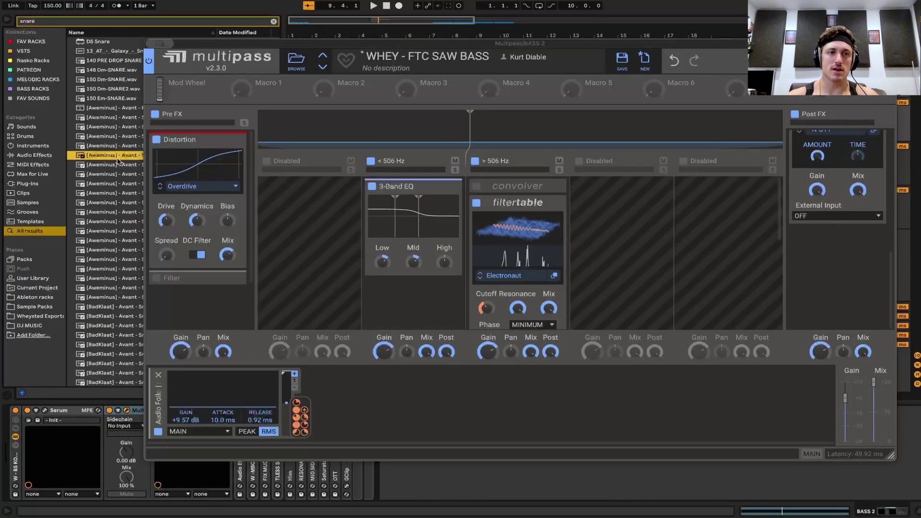
drag(120, 156, 519, 225)
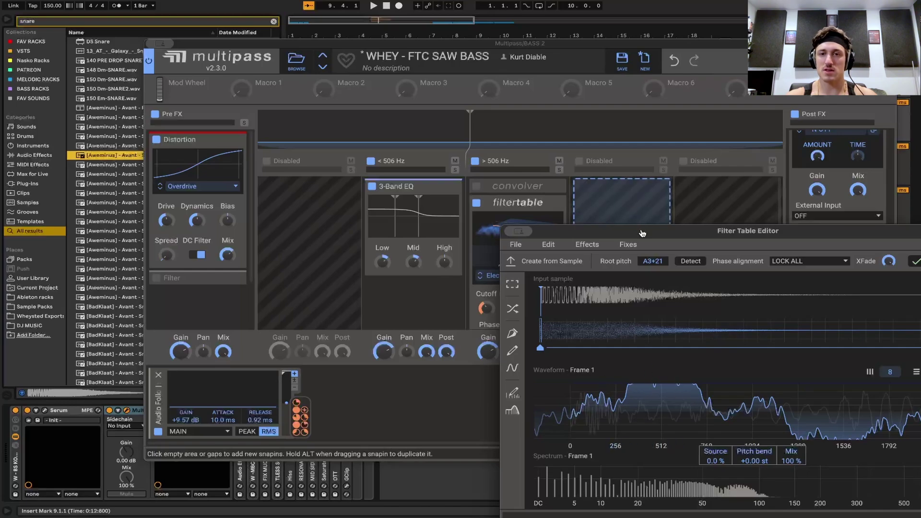
drag(640, 231, 393, 126)
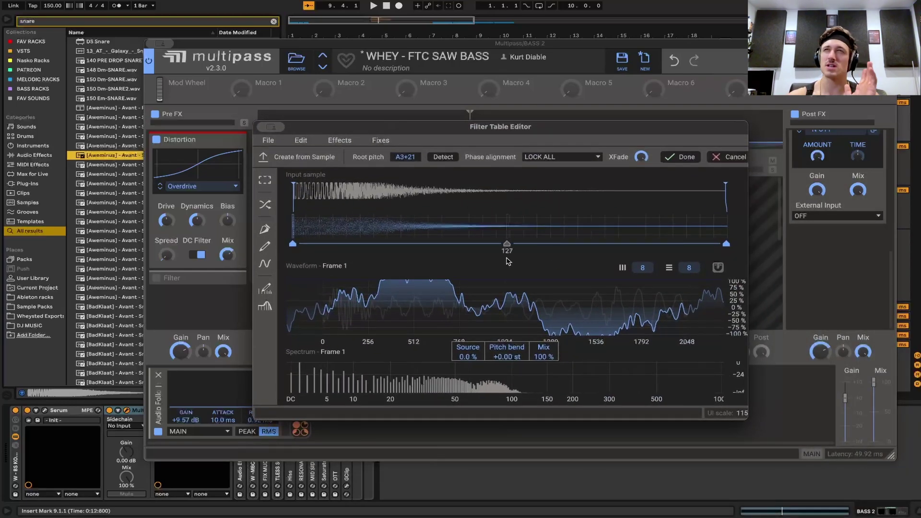
click(263, 127)
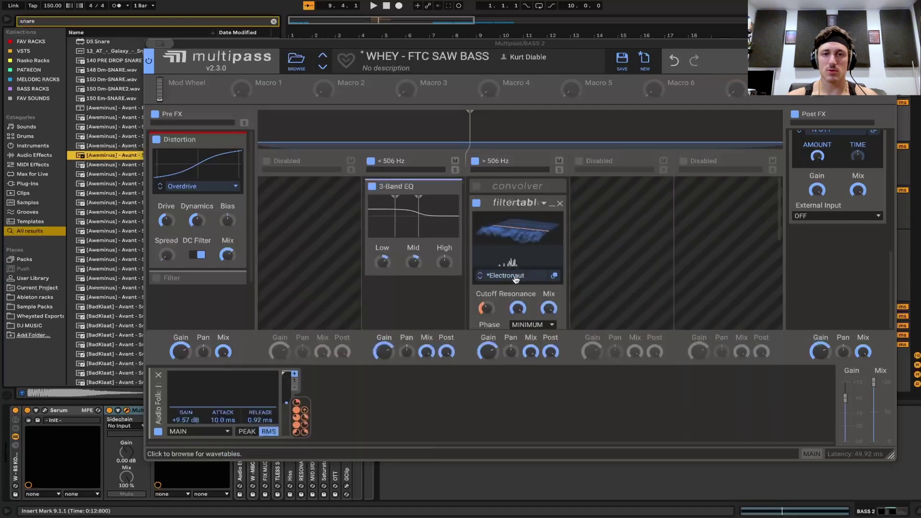
Play the bass through the snare-based Filter Table and remove the Audio Follower modulation from its frame and cutoff.
key(space)
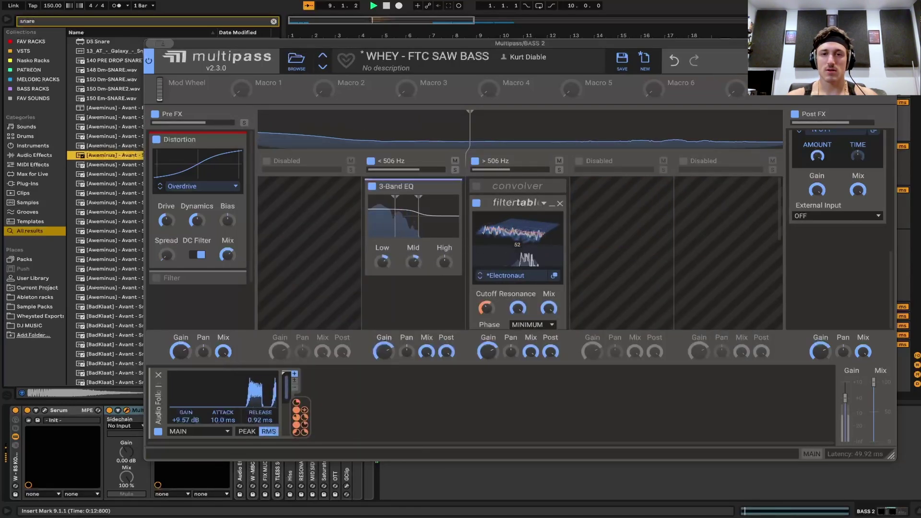
key(space)
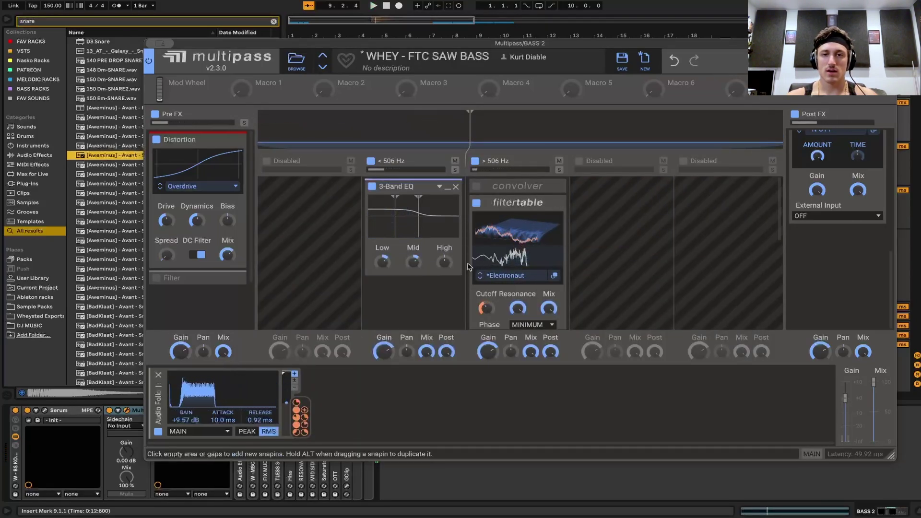
right_click(518, 244)
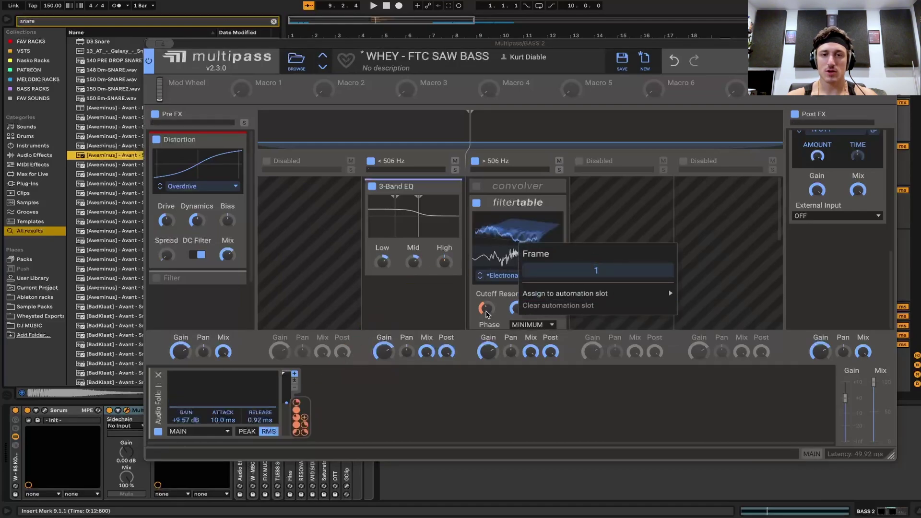
click(486, 314)
right_click(489, 316)
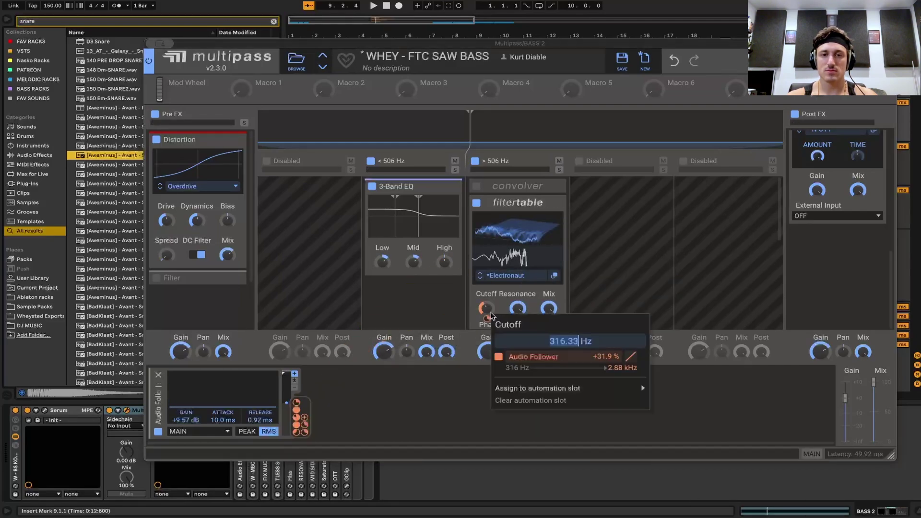
Sweep the snare-based Filter Table's frame, resonance and cutoff manually during playback.
key(space)
click(520, 240)
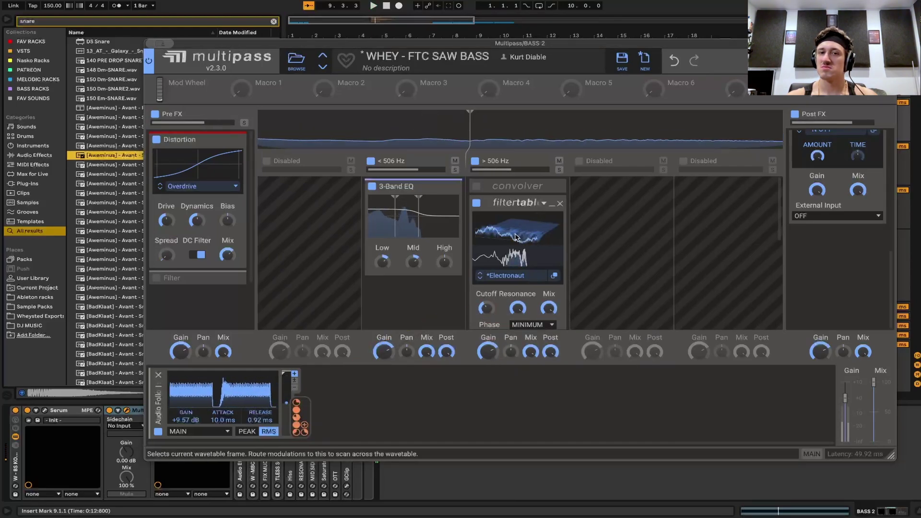
mouse_move(533, 229)
mouse_down()
mouse_move(533, 220)
mouse_move(532, 244)
mouse_move(533, 232)
mouse_up()
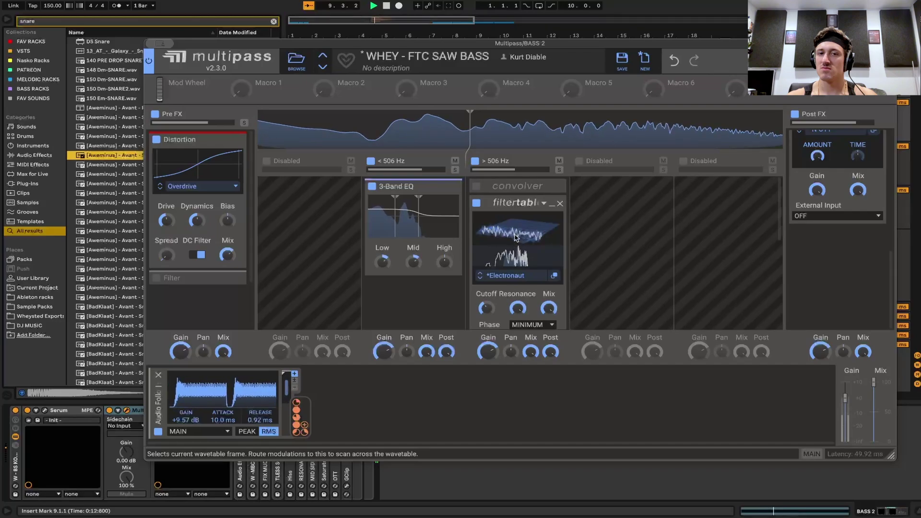
drag(518, 308, 487, 311)
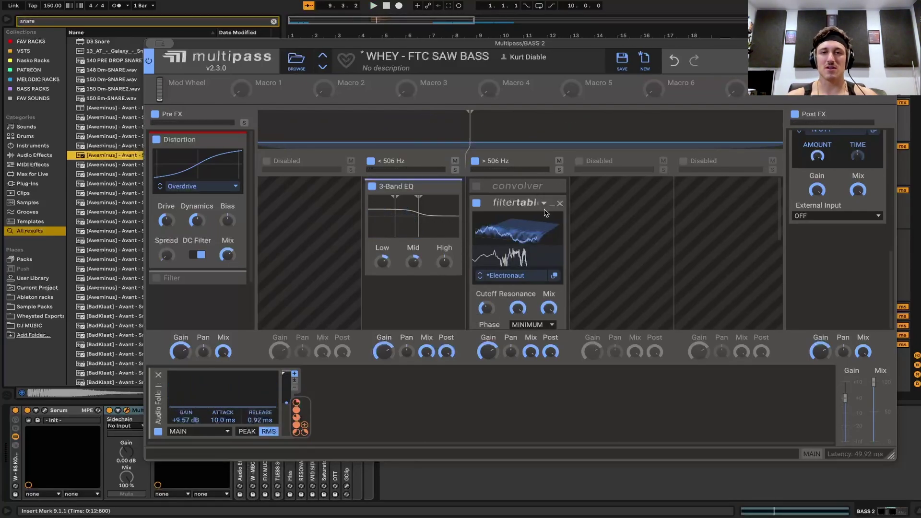
Bypass and collapse the snare-based Filter Table, and enable and expand the Convolver above it for playback.
click(477, 205)
double_click(502, 203)
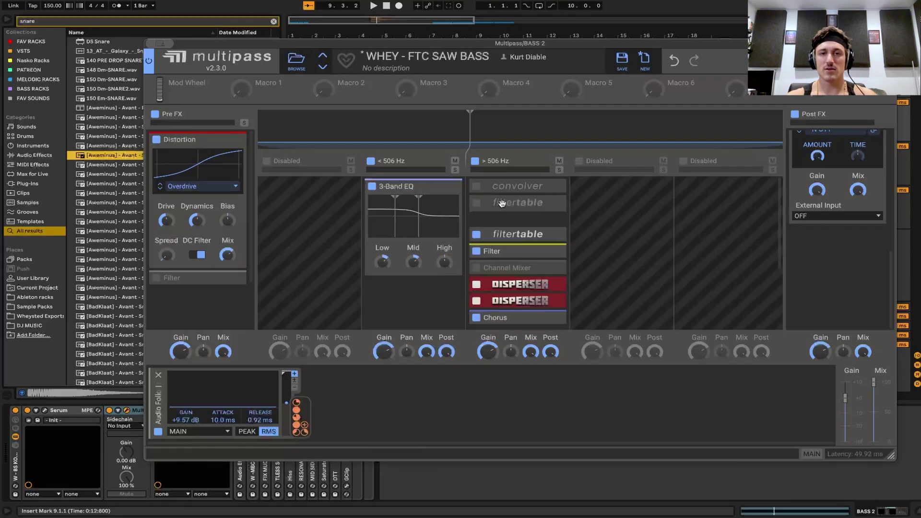
click(477, 187)
double_click(508, 189)
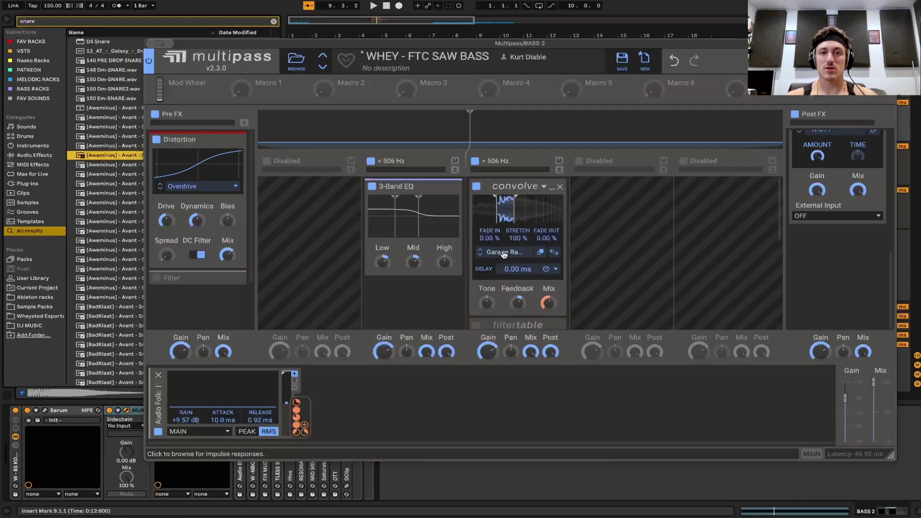
key(space)
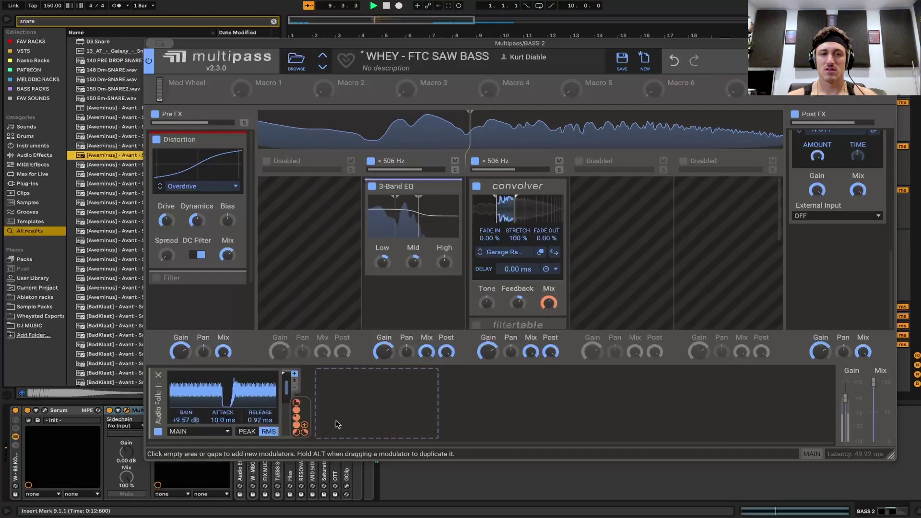
Audition a longer Audio Follower release during playback and return it to 0.92 ms.
key(space)
key(space)
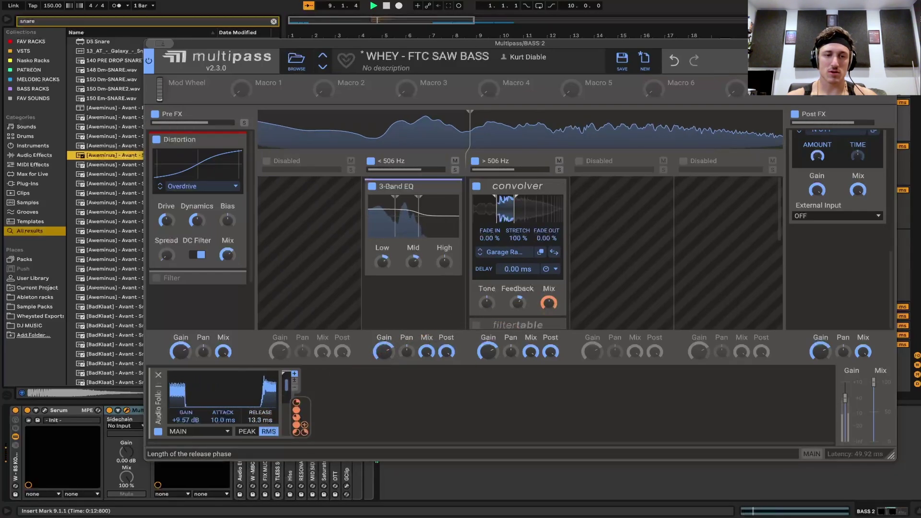
mouse_move(261, 420)
mouse_down()
mouse_move(260, 406)
mouse_move(260, 431)
mouse_up()
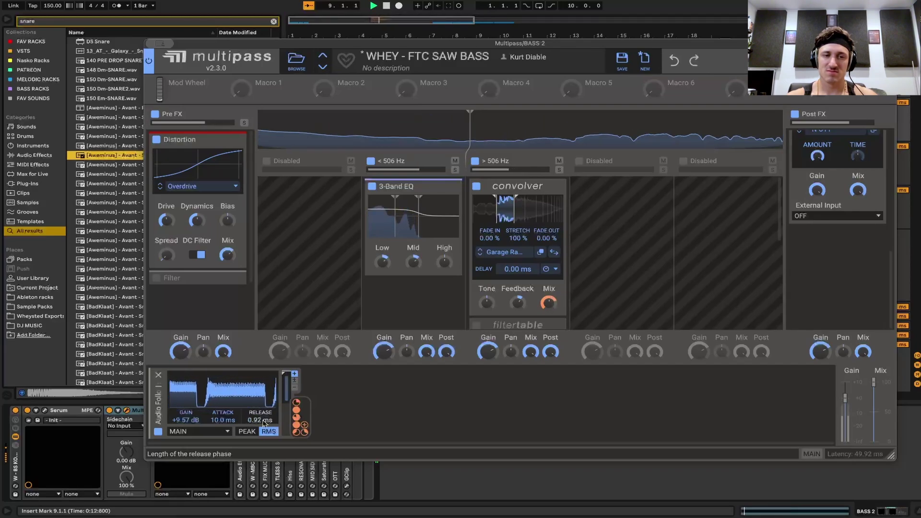
key(space)
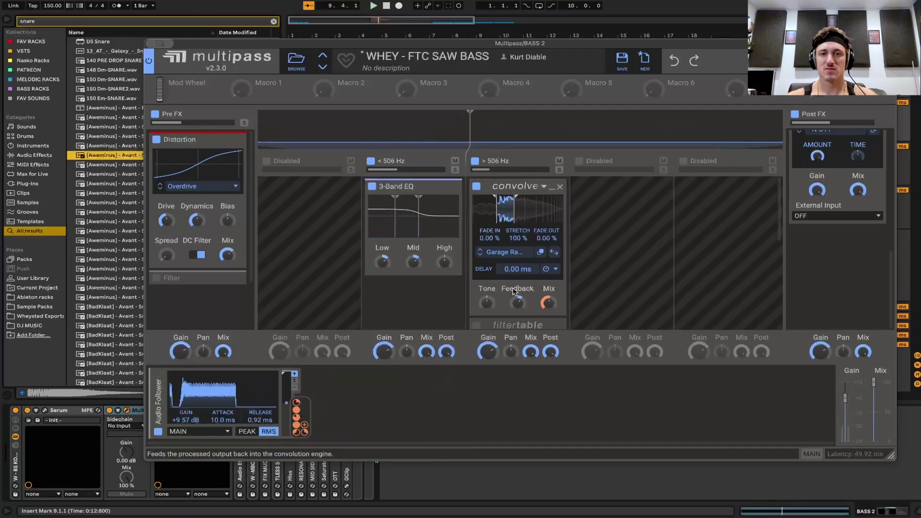
Collapse the Convolver and remove the bypassed snare-based Filter Table from the band above 506 Hz.
double_click(491, 186)
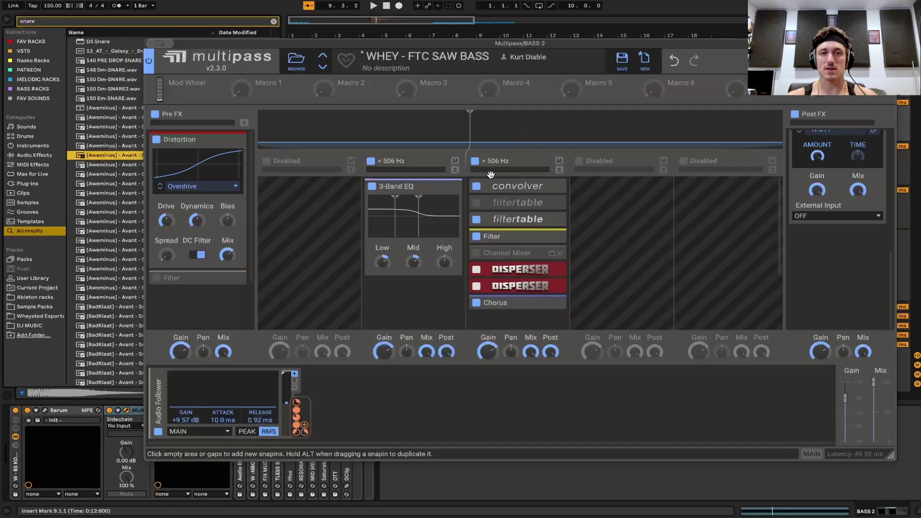
click(561, 203)
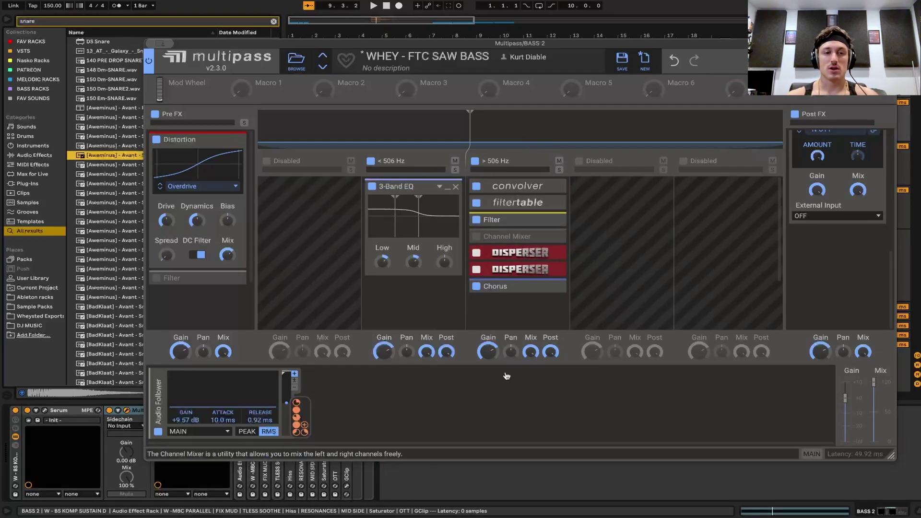
Close the Multipass window, show the bass rack's macros, and open Serum with its device parameters unfolded.
click(150, 43)
click(16, 420)
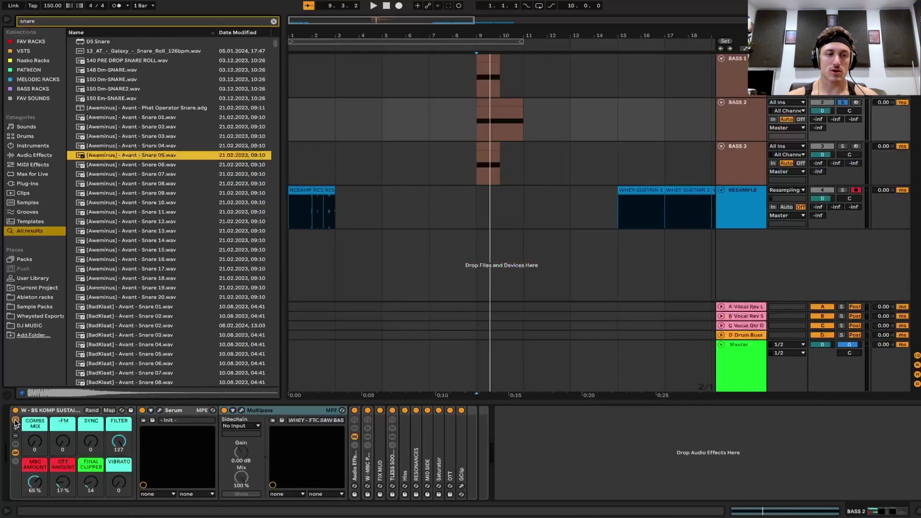
click(159, 410)
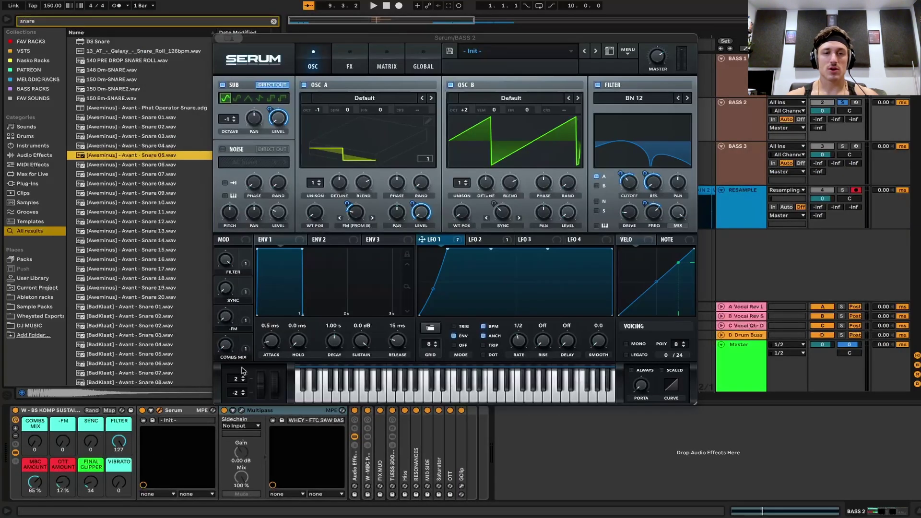
click(151, 410)
drag(403, 38, 446, 22)
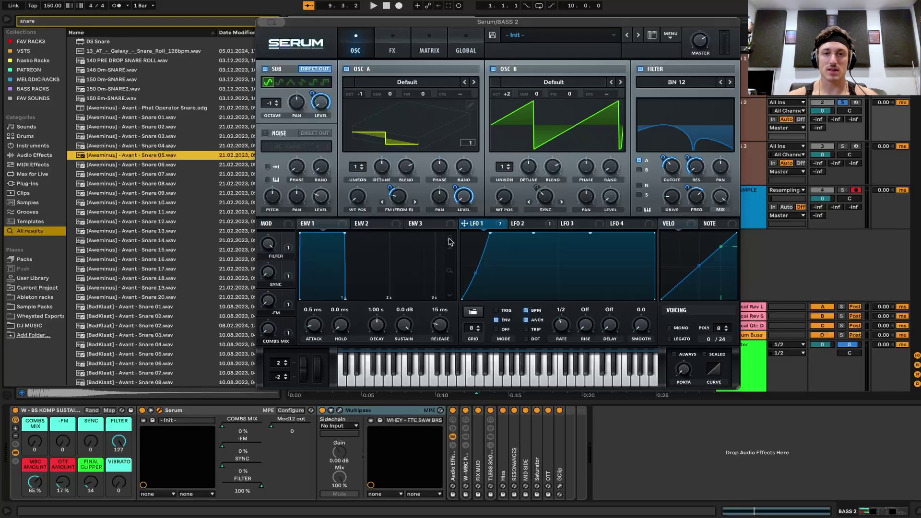
Sweep the rack's SYNC macro up during playback and bring it back to 0.
click(293, 277)
key(space)
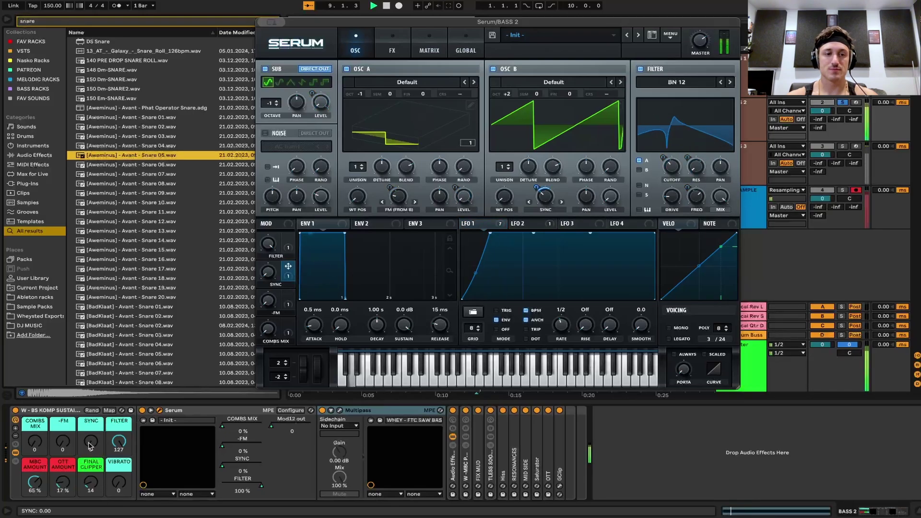
drag(92, 441, 91, 379)
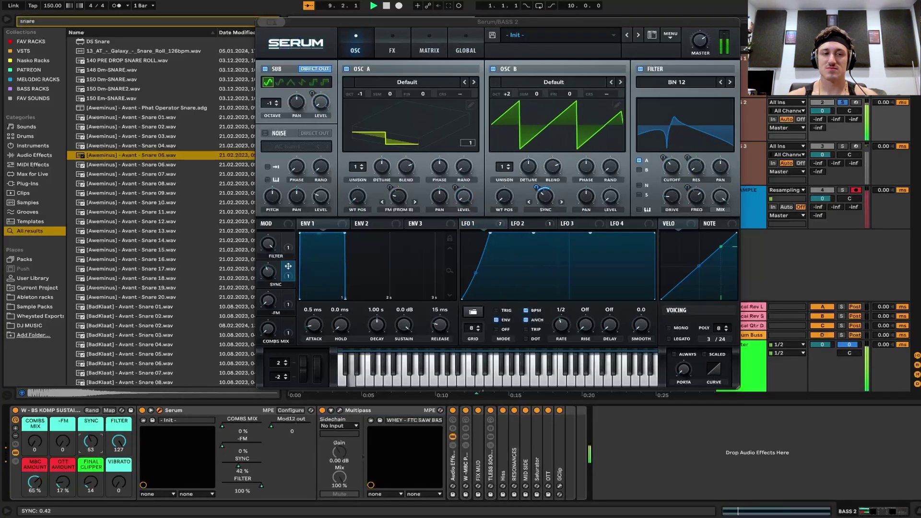
drag(91, 441, 92, 504)
Play the bass with the rack's -FM macro raised to 125.
key(space)
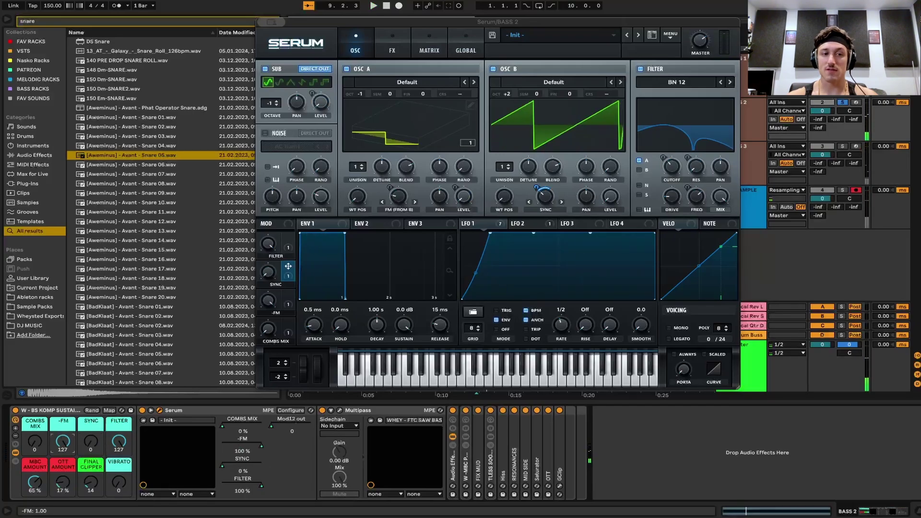
key(space)
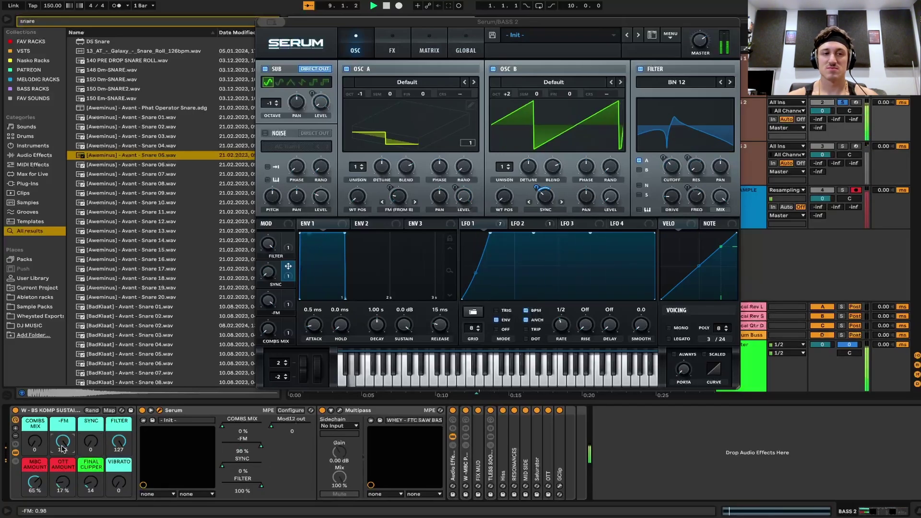
key(space)
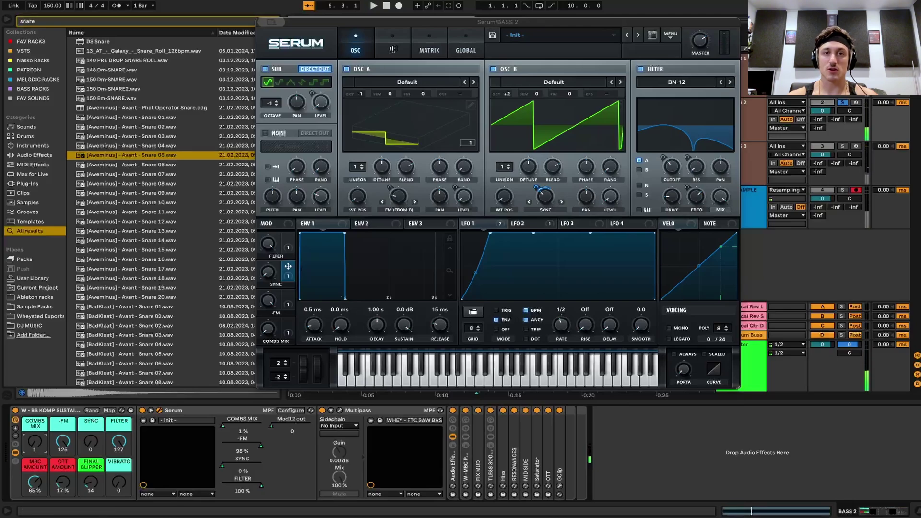
Show Serum's effects, raise the COMBS MIX macro to 127 and sweep the FILTER macro during playback, leaving it at 124.
click(392, 48)
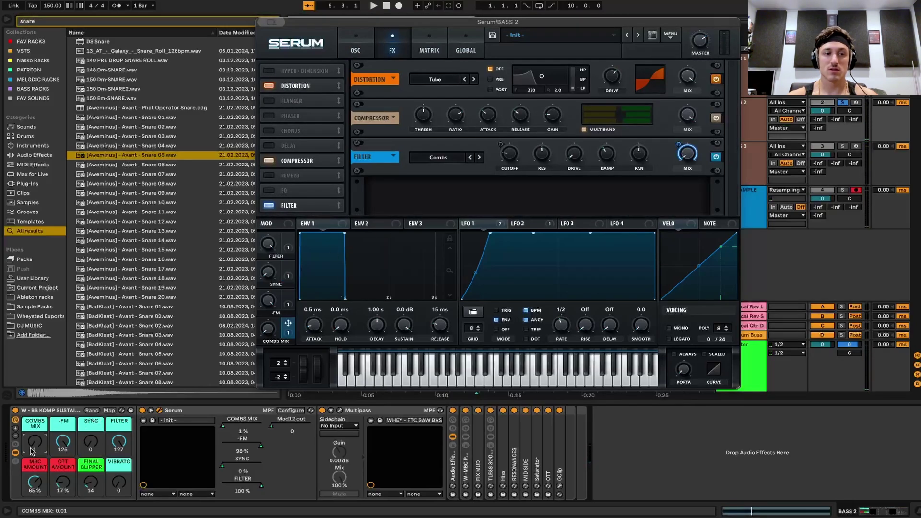
key(space)
drag(119, 444, 119, 504)
drag(119, 443, 119, 445)
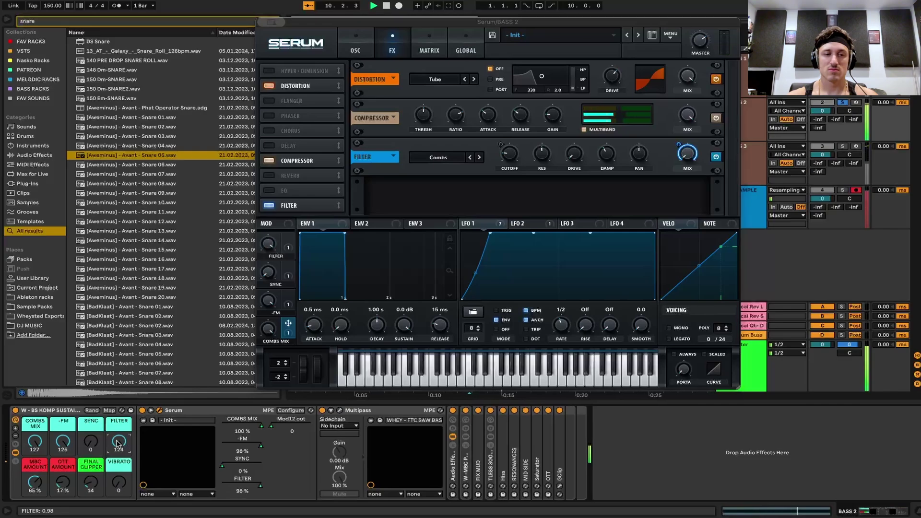
Reset the -FM macro to 0 and sweep the VIBRATO macro up to 127 and back to 0 during playback.
drag(63, 442, 62, 504)
key(space)
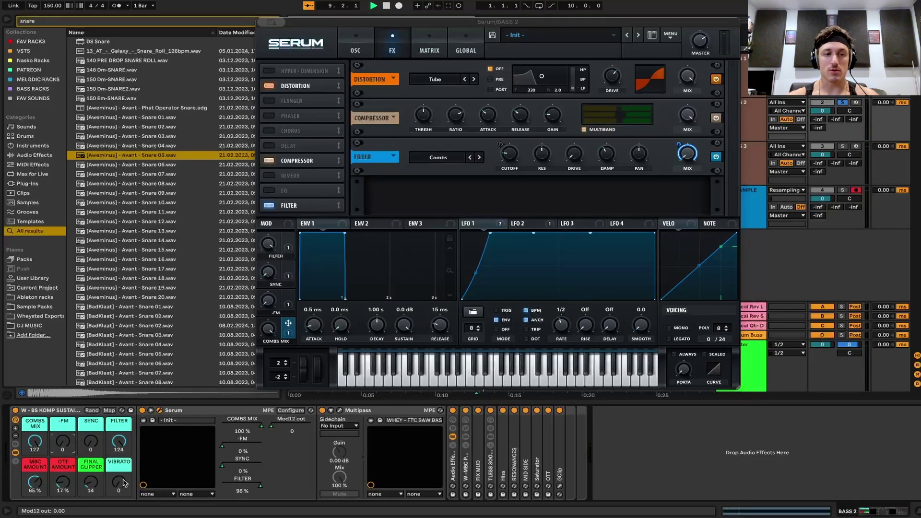
key(space)
drag(123, 483, 124, 451)
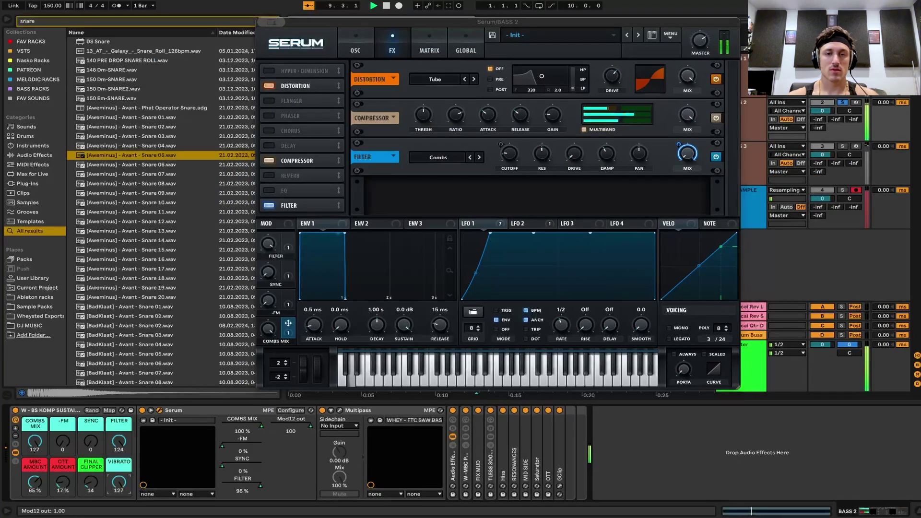
drag(118, 483, 119, 504)
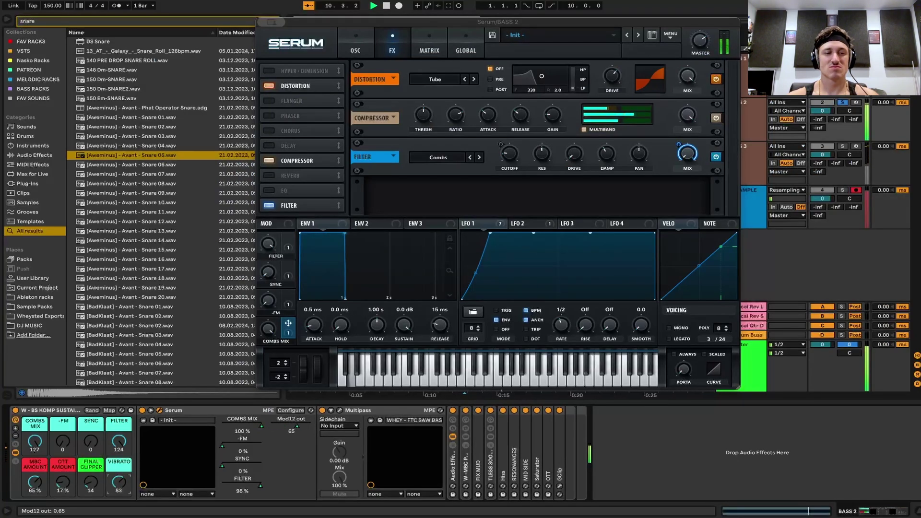
drag(118, 483, 118, 504)
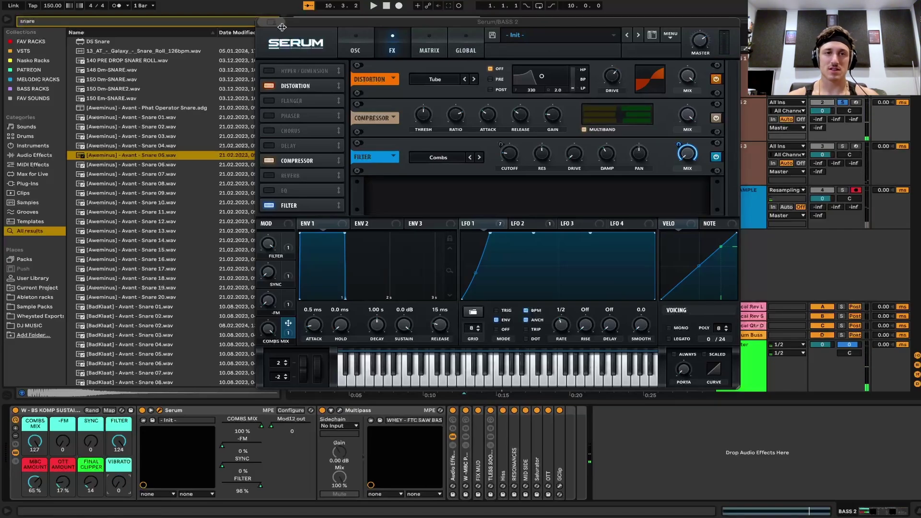
Hide the Serum window and reopen Multipass from the BASS 2 device chain.
key(ctrl+alt+p)
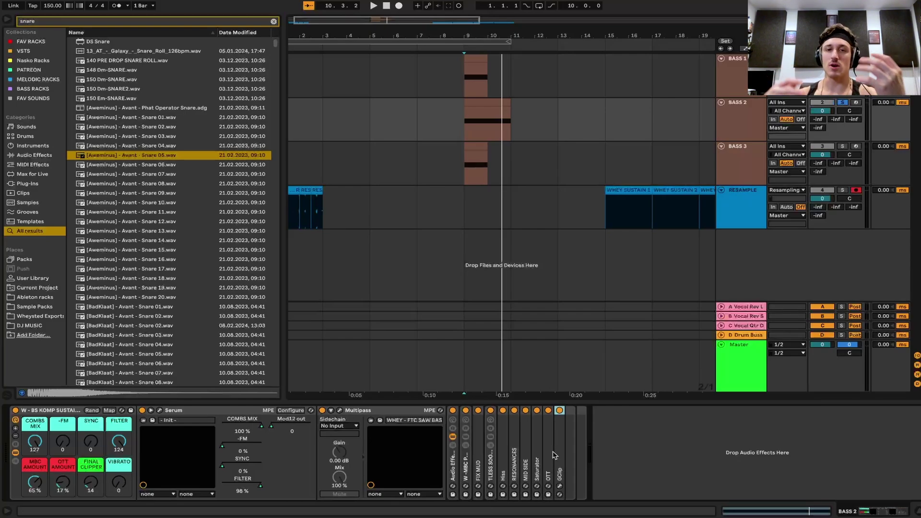
click(340, 411)
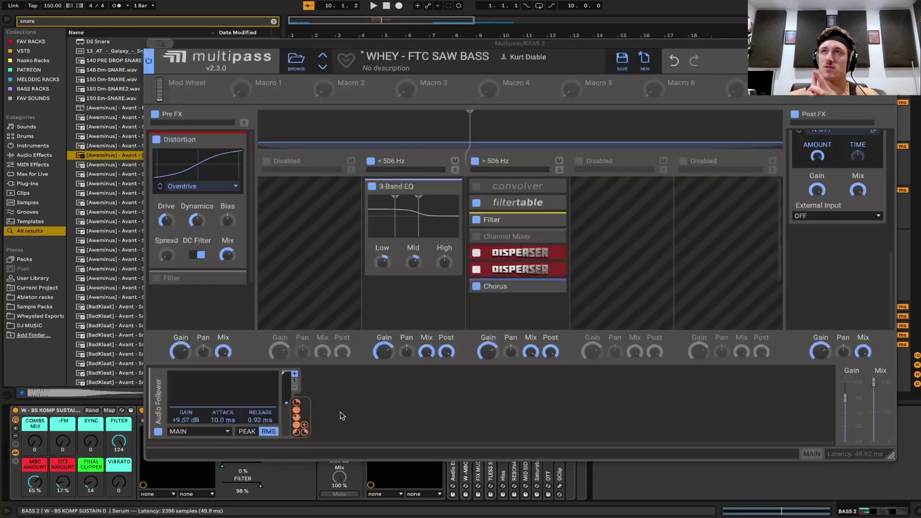